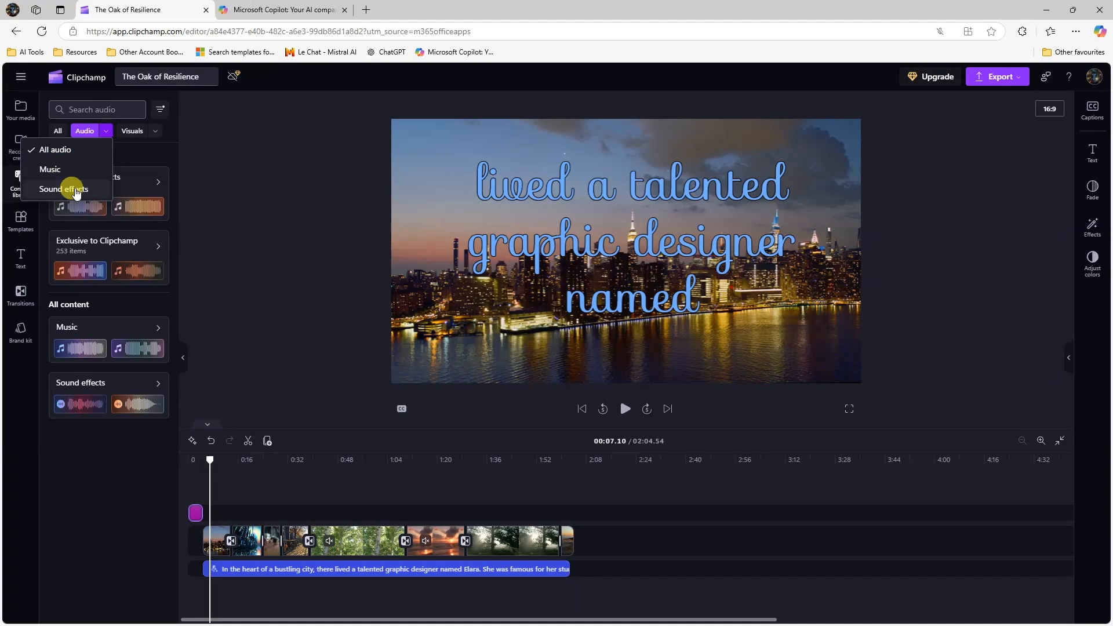
# Step: Limit the content library's audio to sound effects and search it for "swoosh"
pyautogui.click(69, 189)
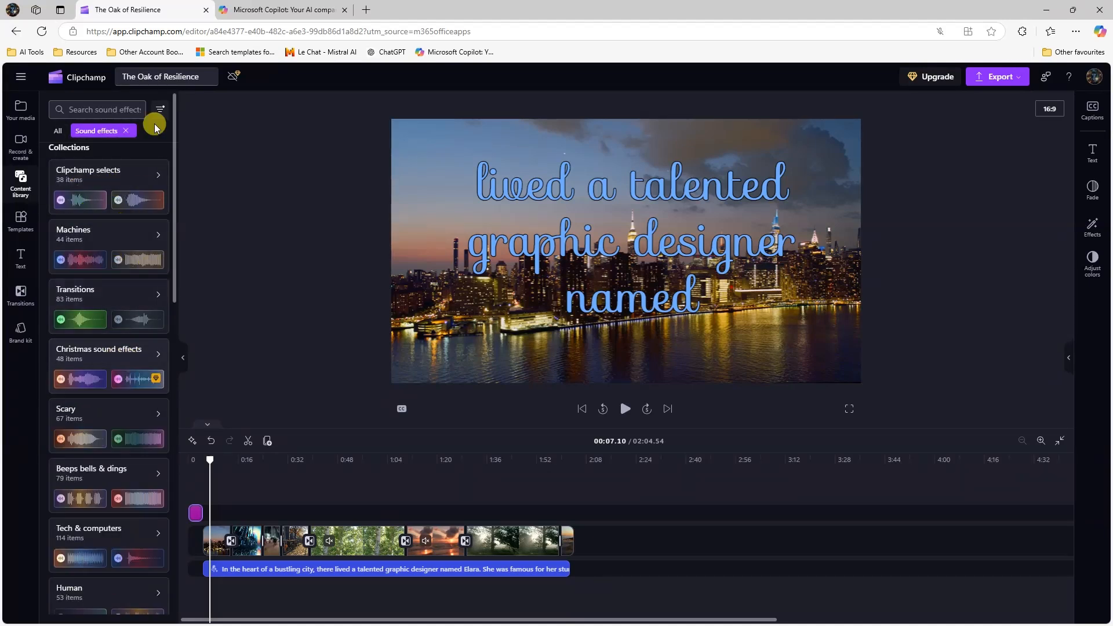
pyautogui.click(131, 109)
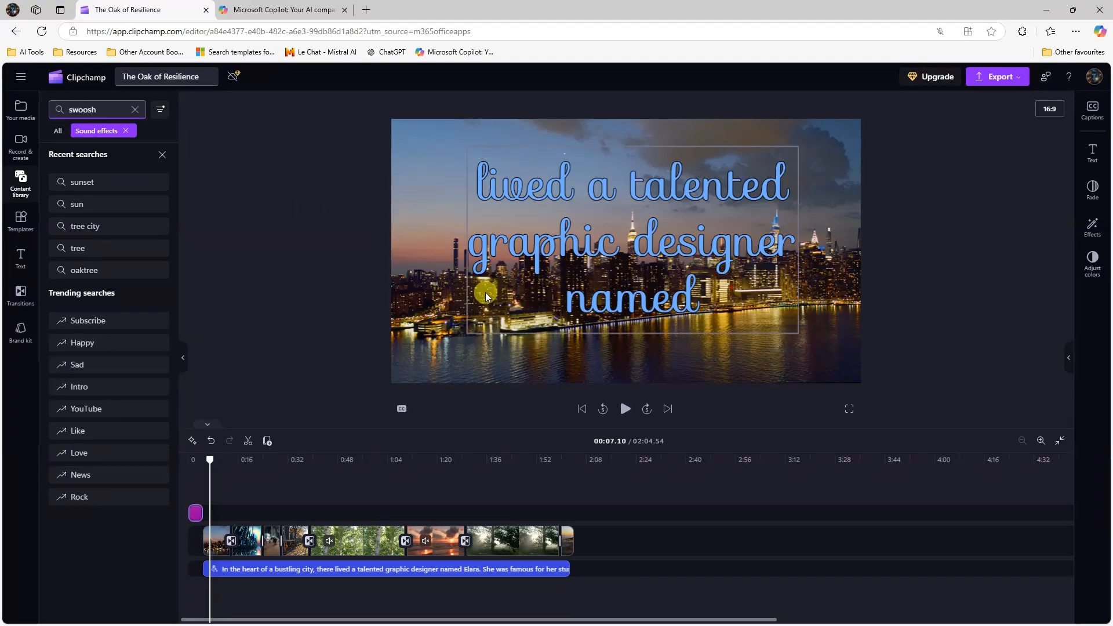
pyautogui.write('swoosh')
pyautogui.press('Return')
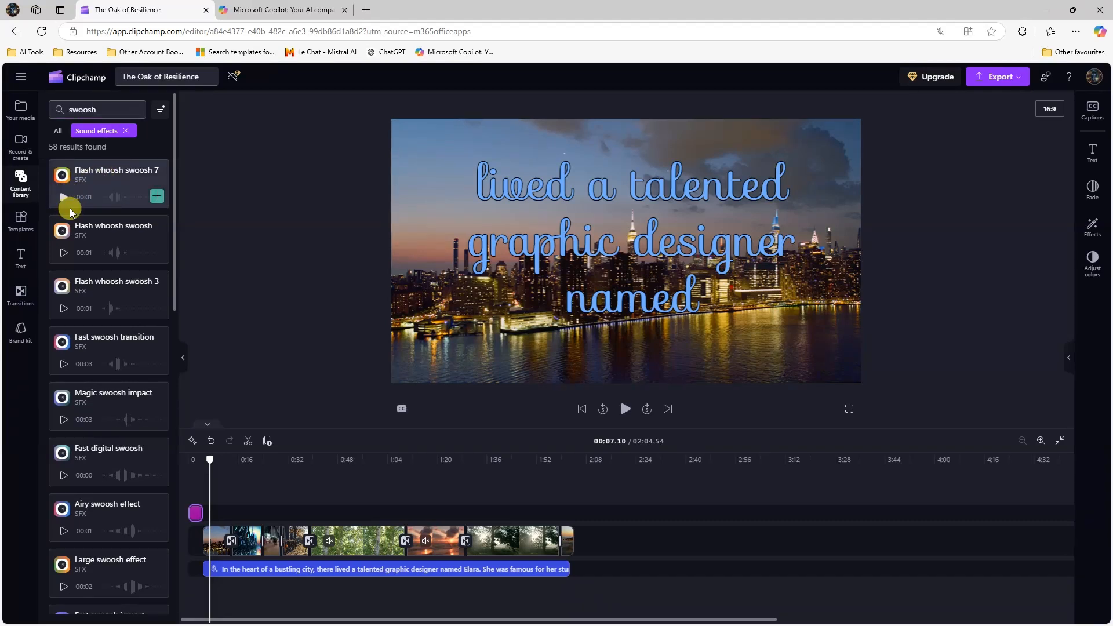
# Step: Preview Flash whoosh swoosh 7, add it at the timeline's start below the title, and play the opening
pyautogui.click(84, 175)
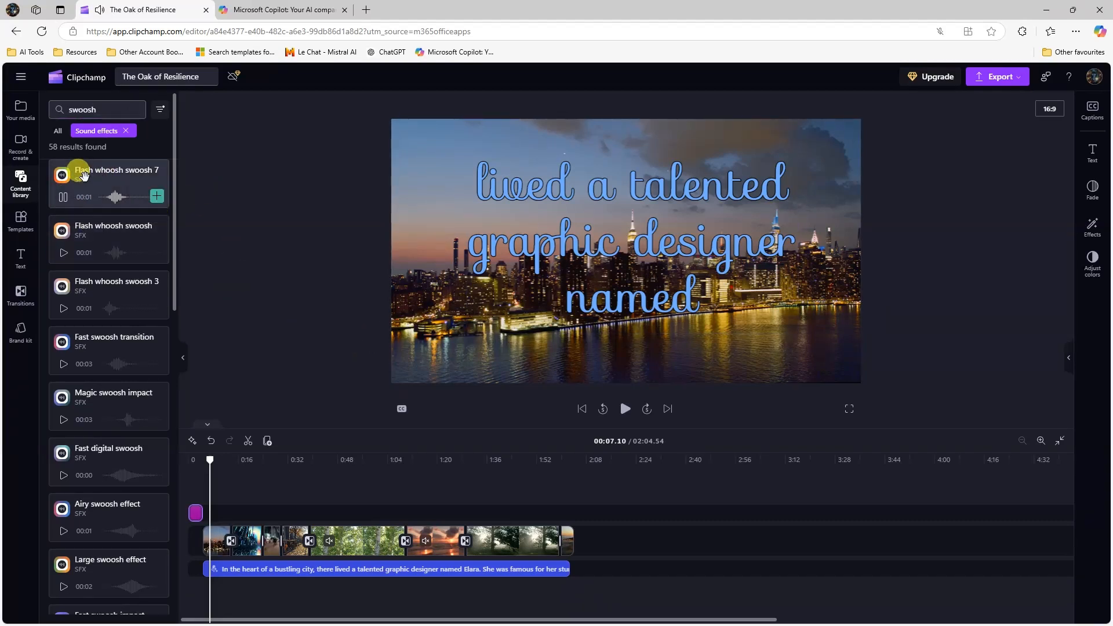
pyautogui.moveTo(84, 175); pyautogui.dragTo(193, 567)
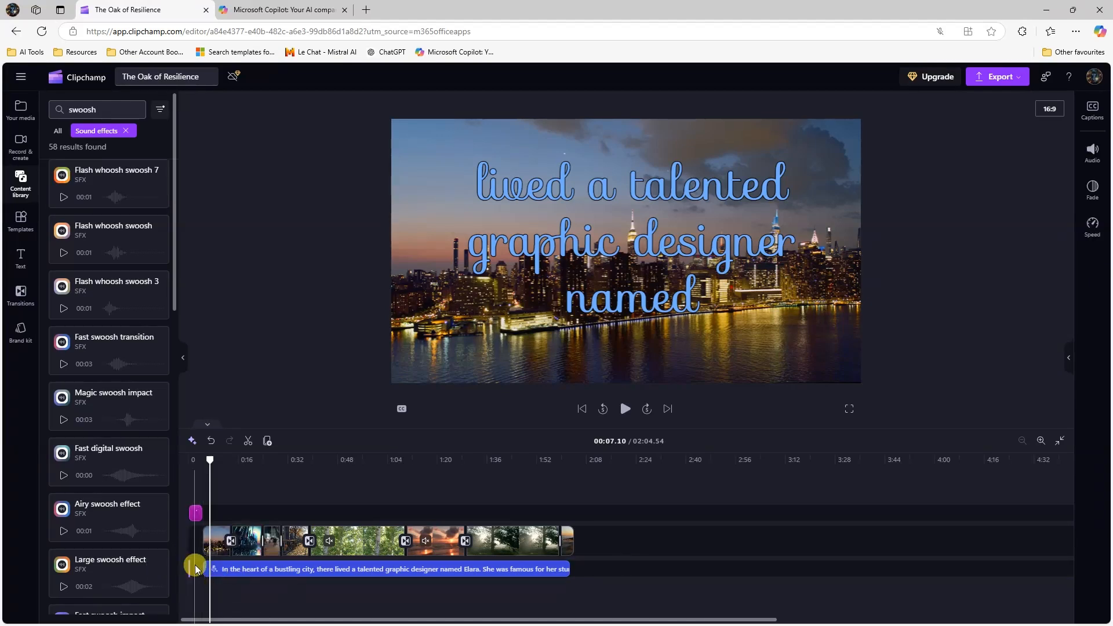
pyautogui.click(582, 409)
pyautogui.click(625, 409)
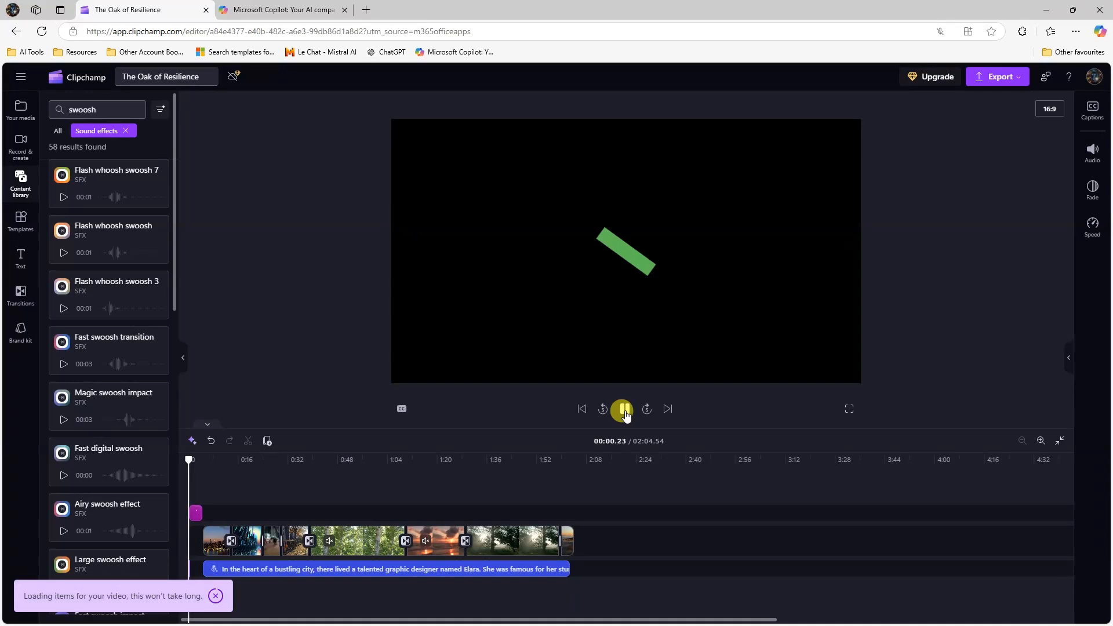
pyautogui.click(625, 409)
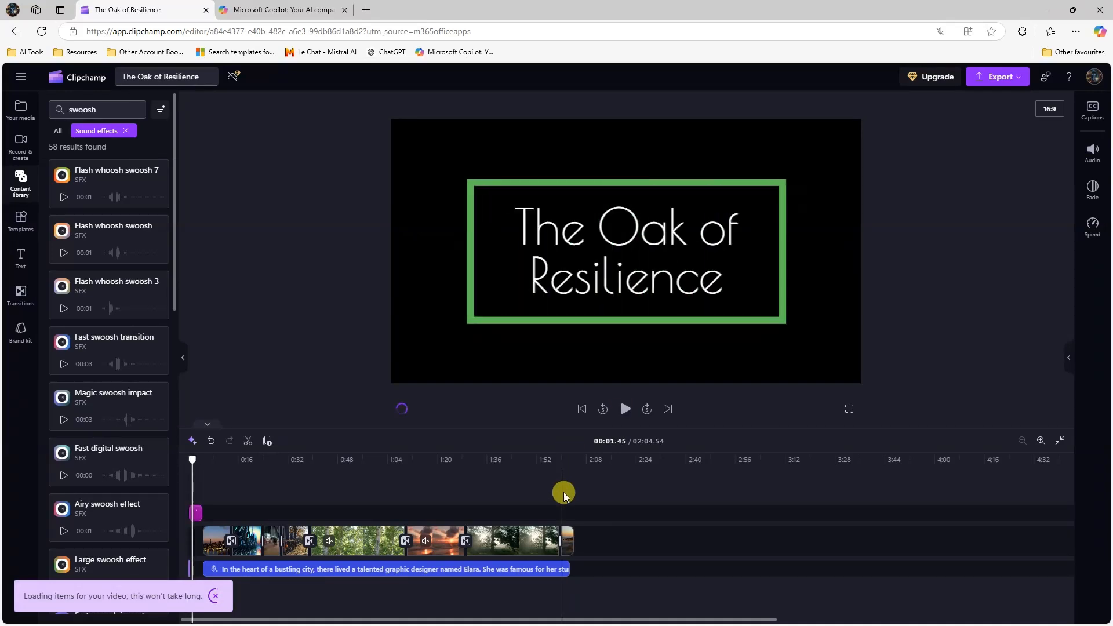
# Step: Move the swoosh sound effect so it starts about 1 second into the title
pyautogui.click(1041, 444)
pyautogui.click(1041, 444)
pyautogui.click(1041, 445)
pyautogui.click(1042, 444)
pyautogui.click(1042, 444)
pyautogui.click(1041, 444)
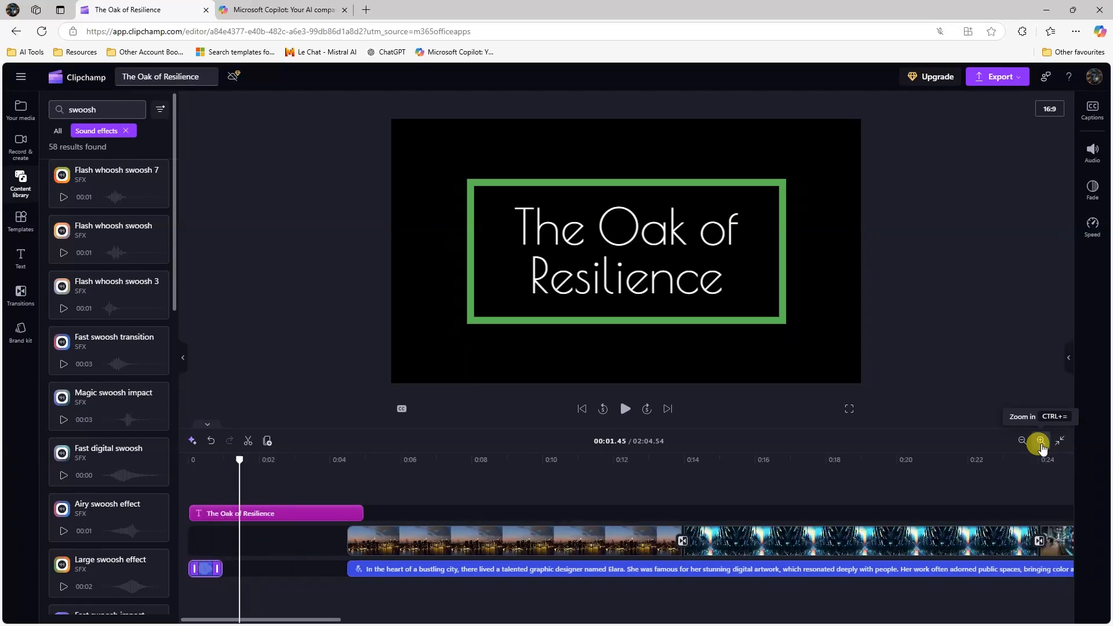
pyautogui.click(1041, 444)
pyautogui.click(1042, 444)
pyautogui.click(1041, 444)
pyautogui.click(1041, 444)
pyautogui.click(1041, 444)
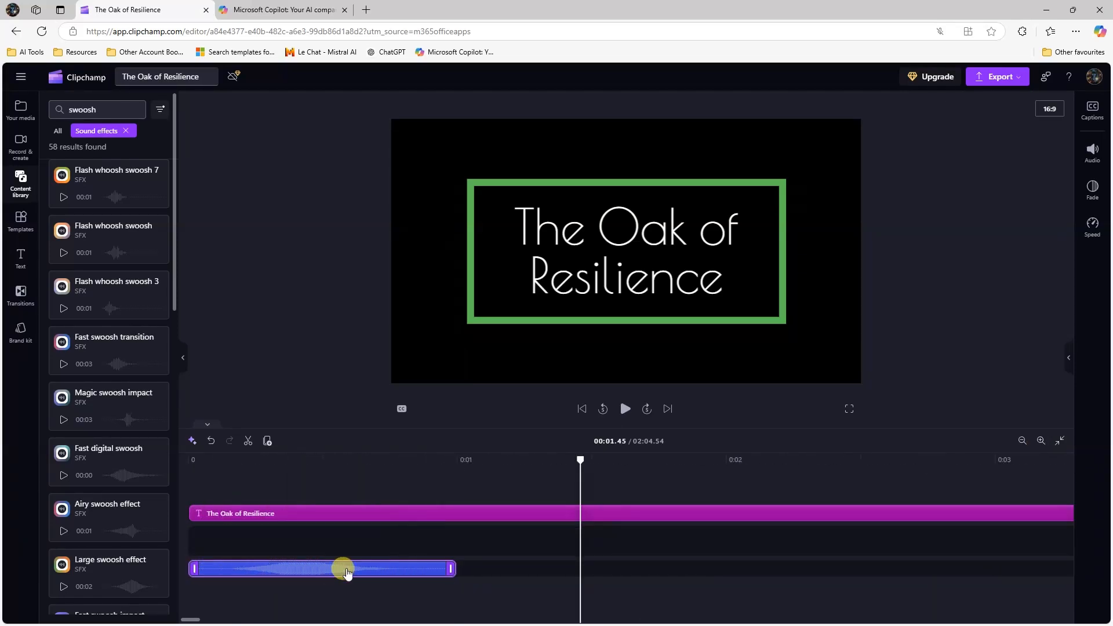
pyautogui.moveTo(345, 567); pyautogui.dragTo(592, 571)
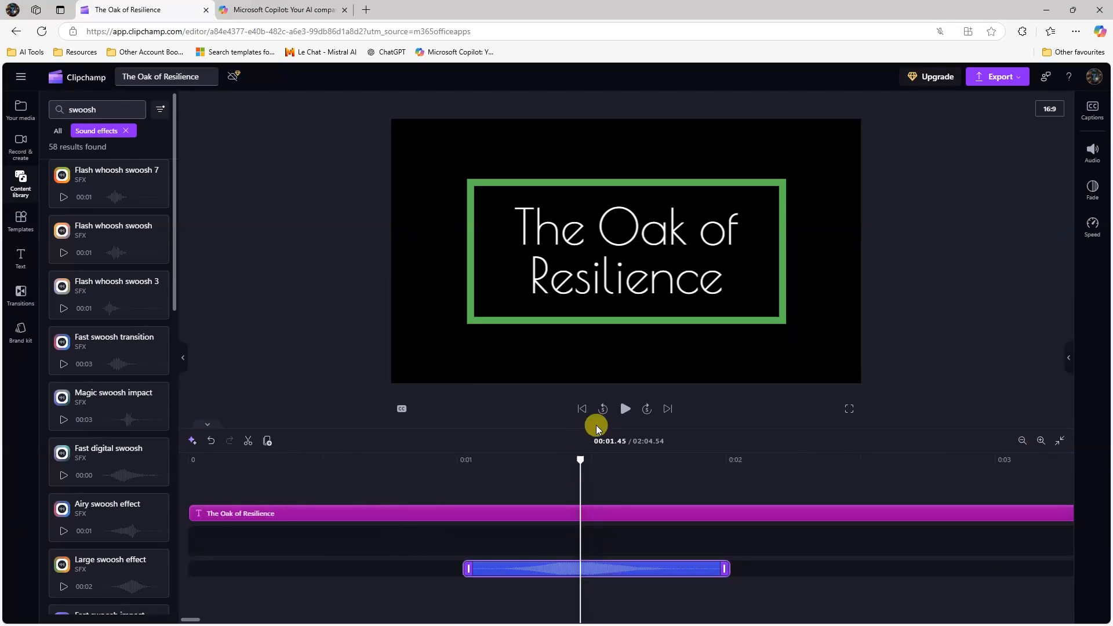
# Step: Play the title from the beginning to check the timing of the swoosh sound effect
pyautogui.click(582, 409)
pyautogui.click(1022, 442)
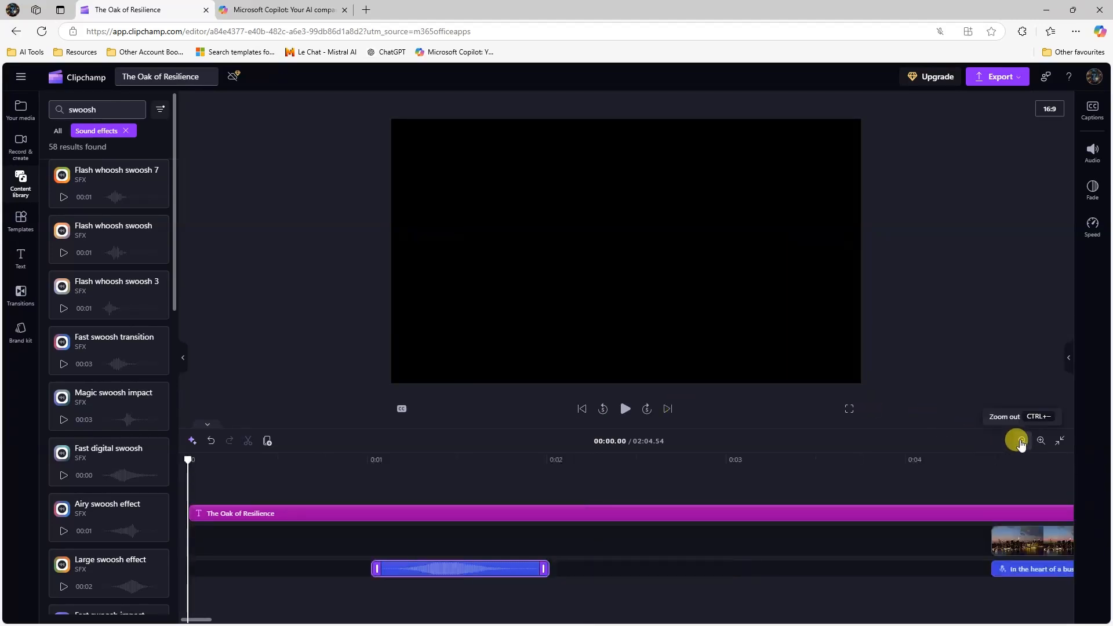
pyautogui.click(1022, 442)
pyautogui.click(1021, 442)
pyautogui.click(624, 409)
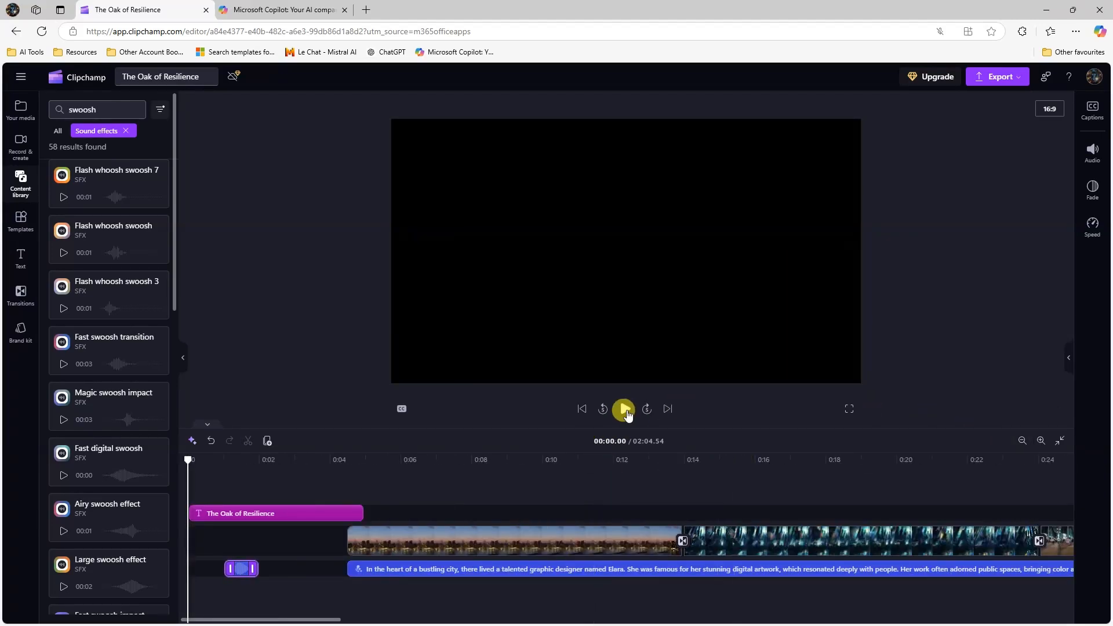
pyautogui.click(624, 409)
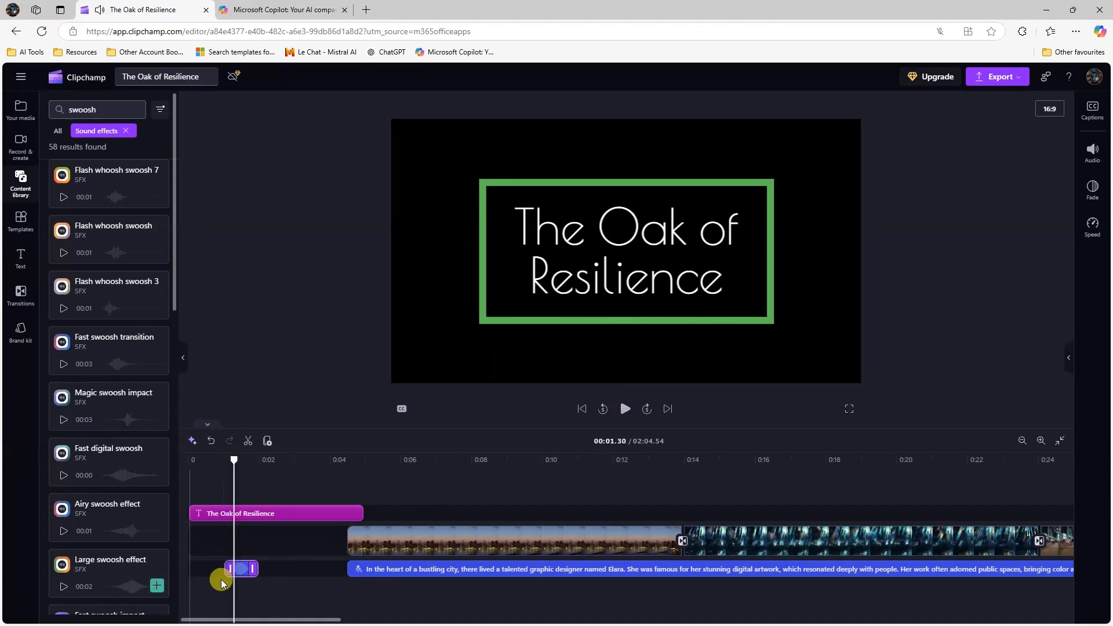
# Step: Shift the swoosh sound effect earlier until it begins at the timeline's start, and play the title to check it
pyautogui.moveTo(242, 572); pyautogui.dragTo(217, 569)
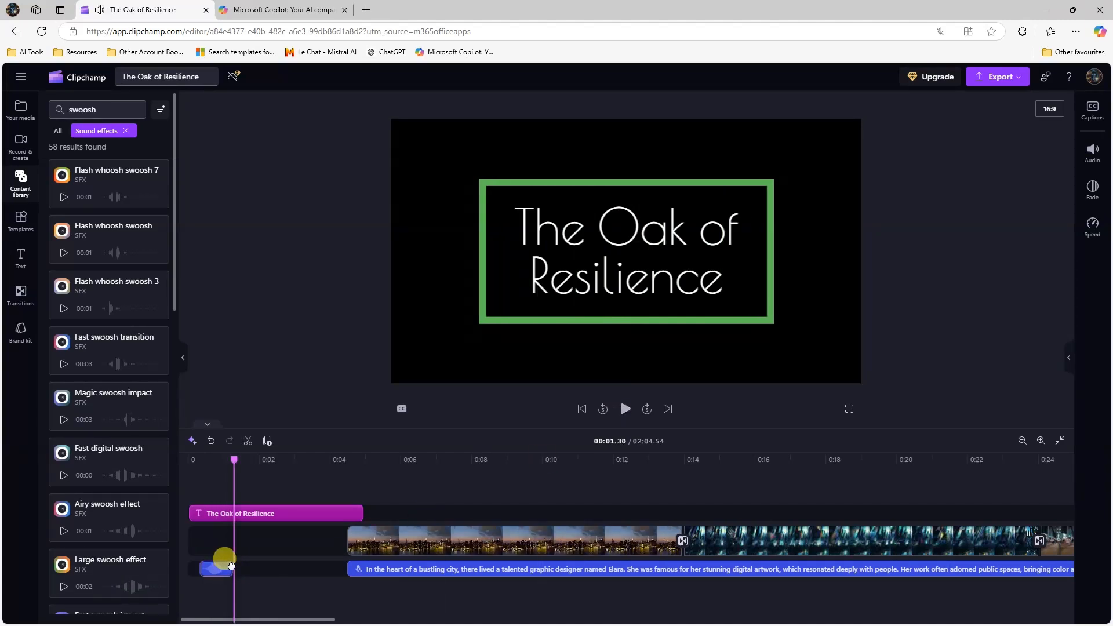
pyautogui.click(583, 409)
pyautogui.click(624, 408)
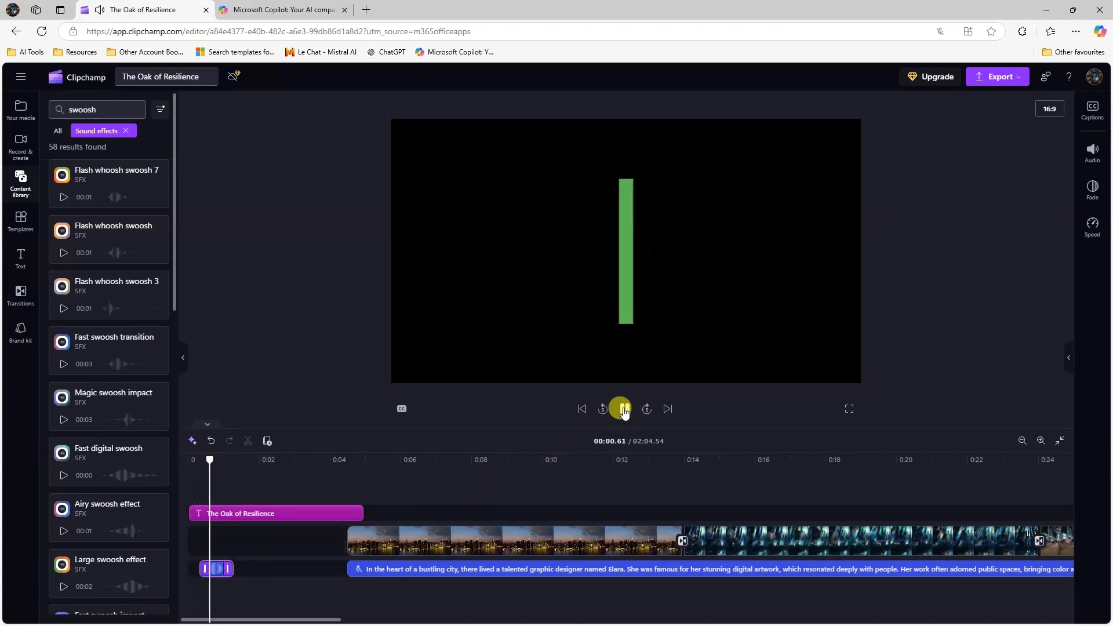
pyautogui.click(625, 409)
pyautogui.moveTo(211, 568); pyautogui.dragTo(200, 569)
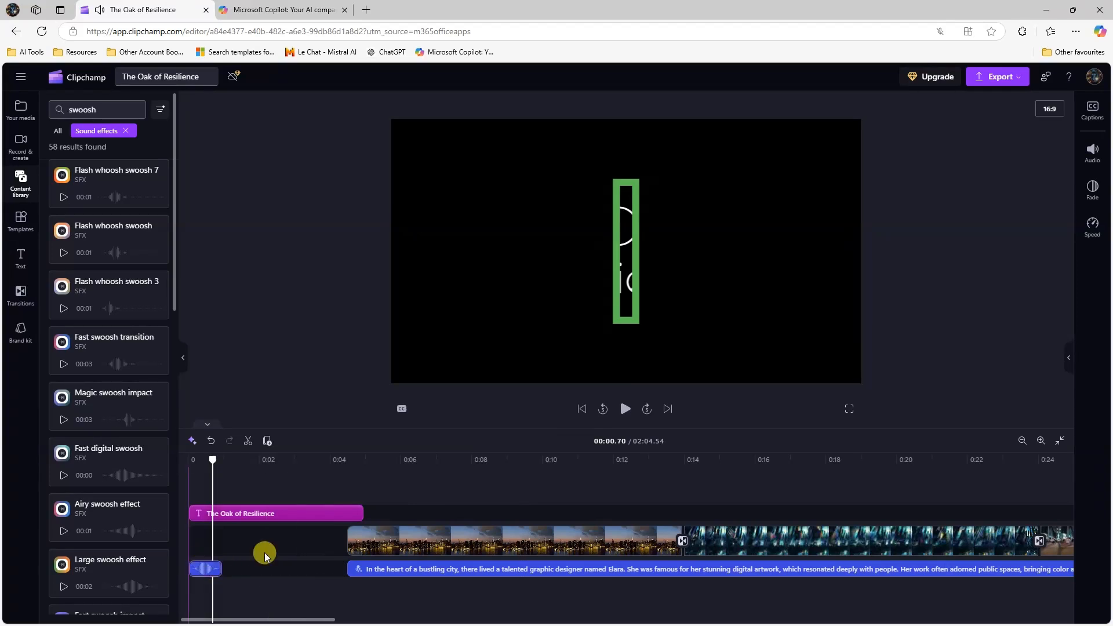
pyautogui.click(611, 410)
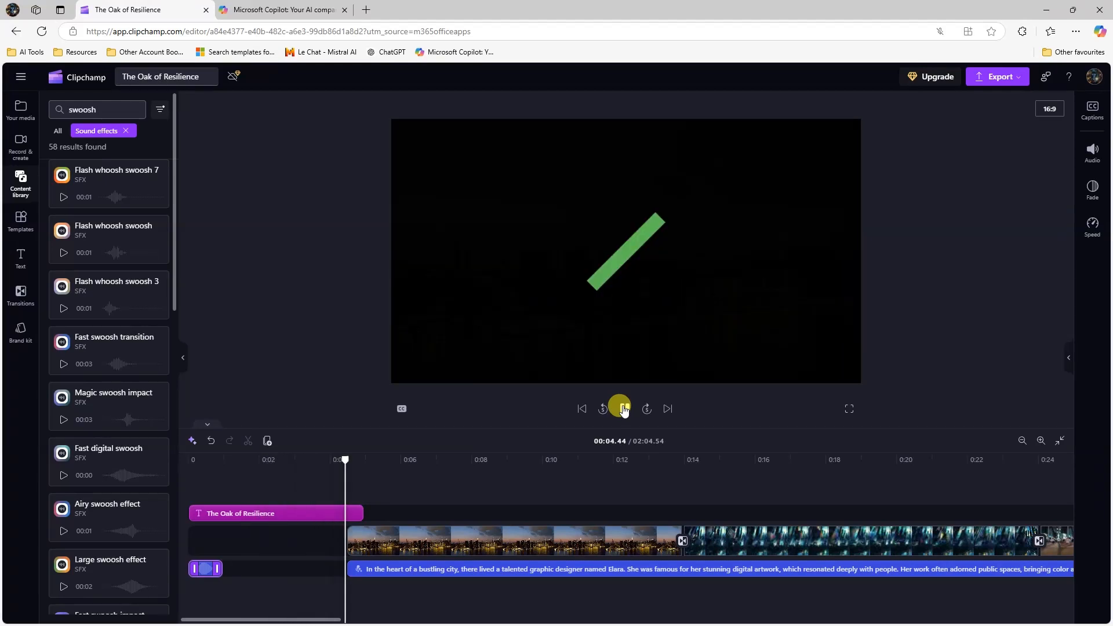
pyautogui.click(623, 410)
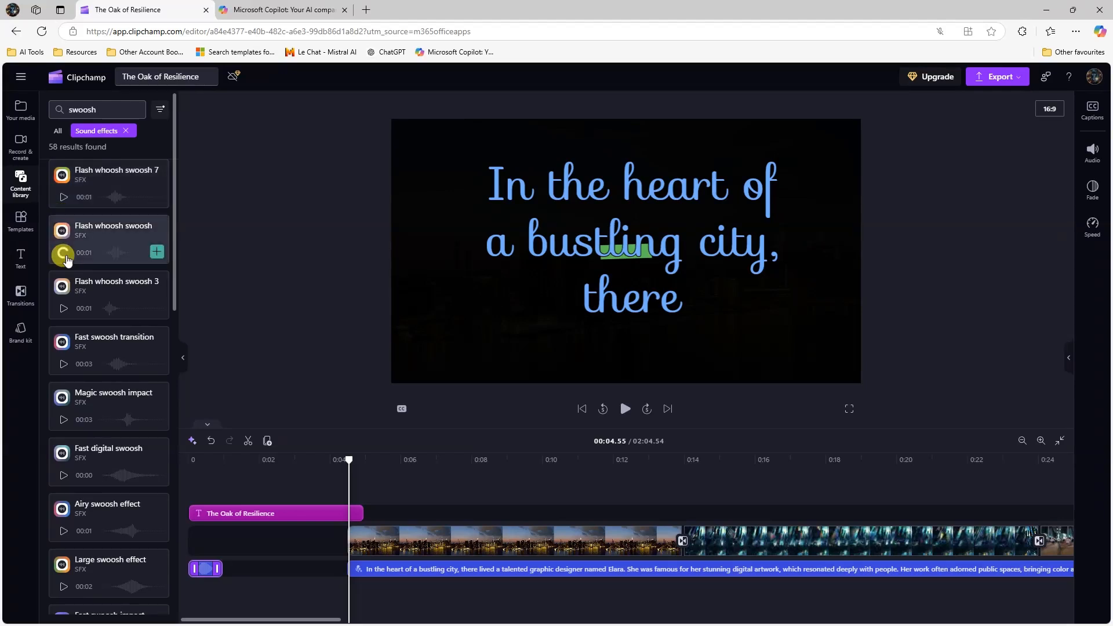
# Step: Preview other swoosh sound effects, including Fast swoosh transition, Magic swoosh impact, Airy swoosh effect and Large swoosh effect
pyautogui.click(62, 366)
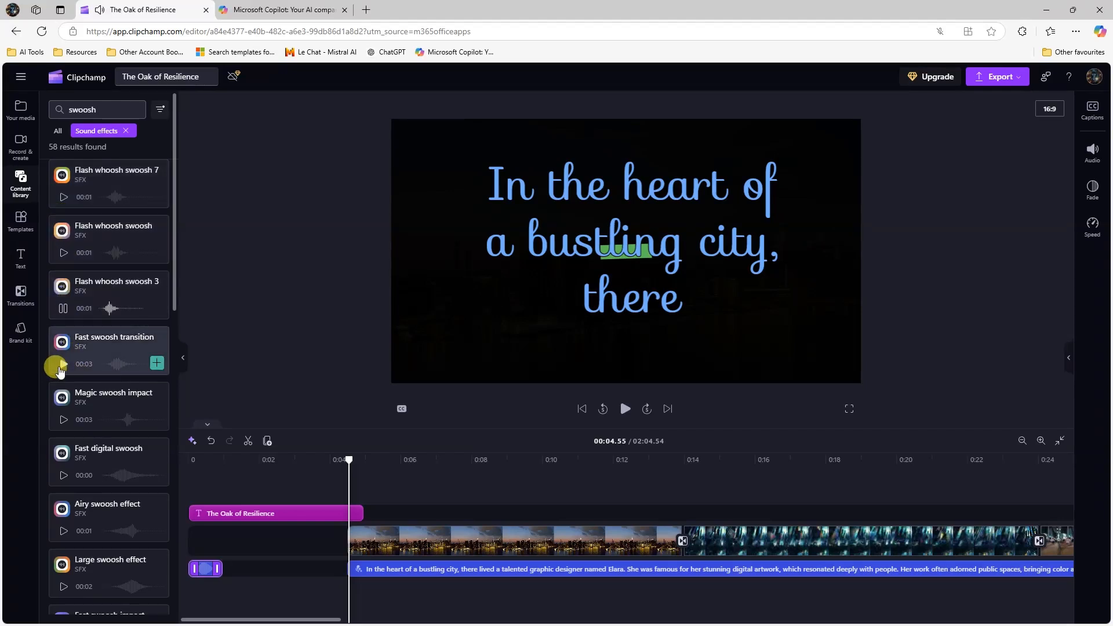
pyautogui.click(62, 421)
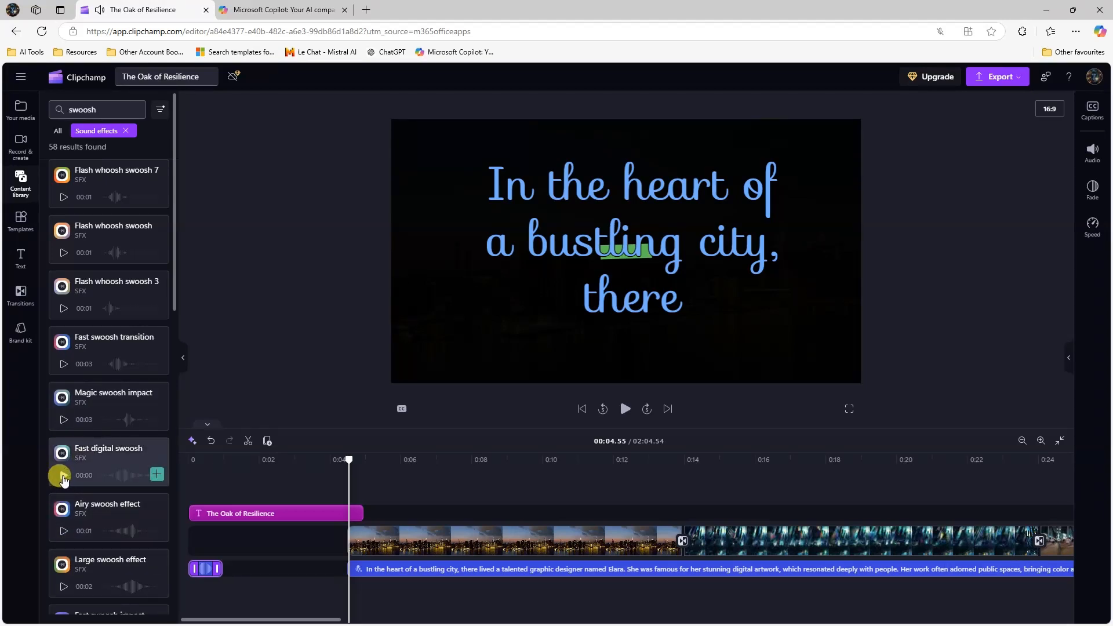
pyautogui.click(63, 531)
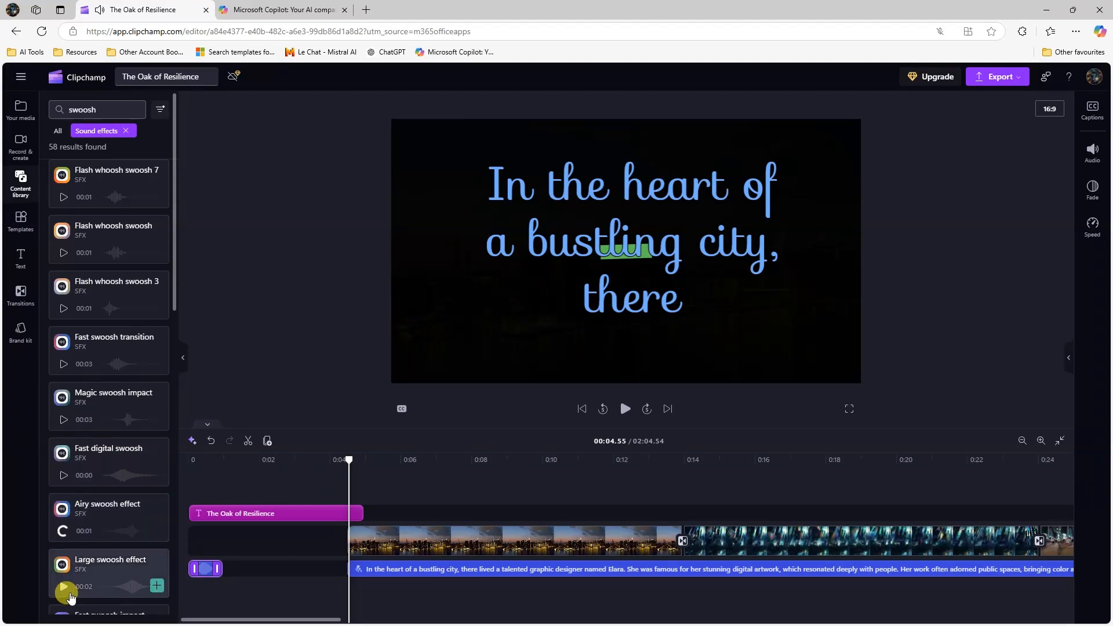
pyautogui.click(63, 588)
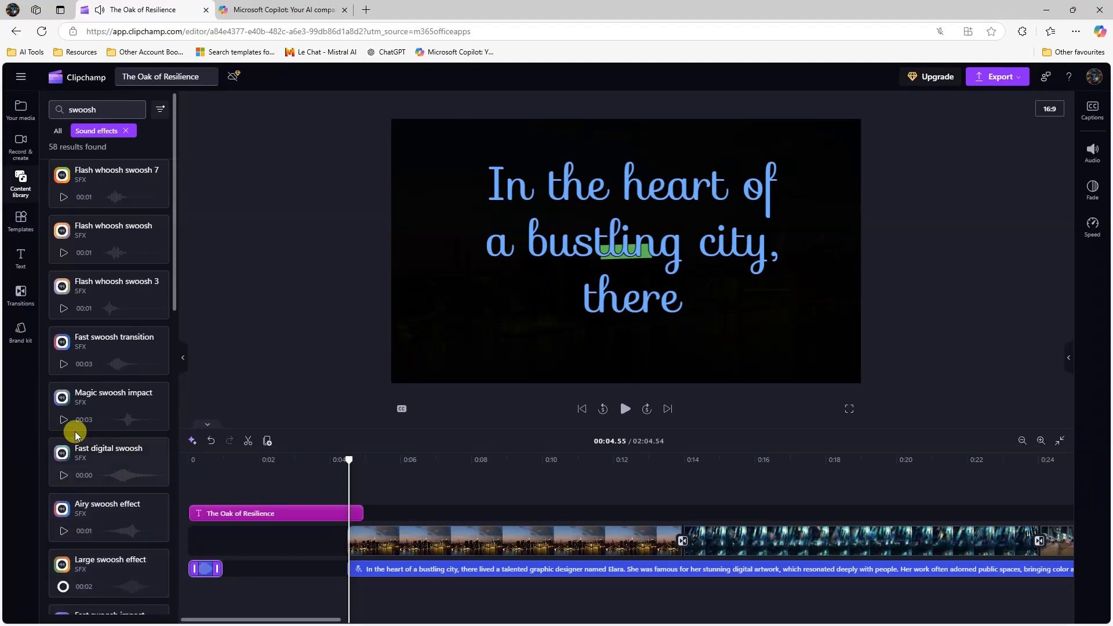
pyautogui.scroll(-6, 110, 406)
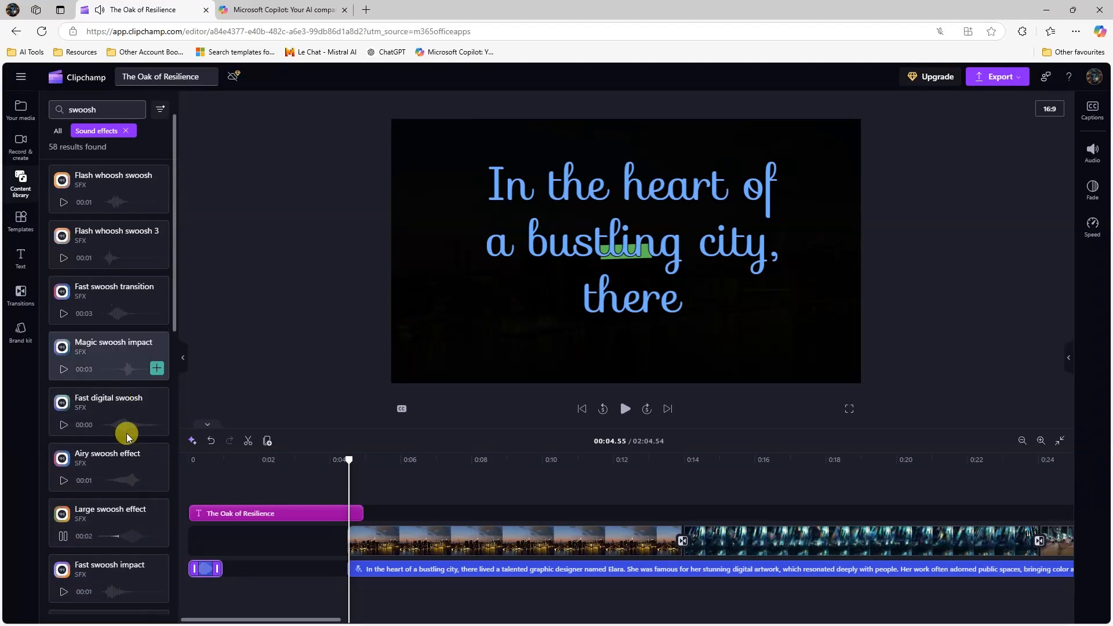
# Step: Widen the library filter to all audio and search for "piano"
pyautogui.click(127, 131)
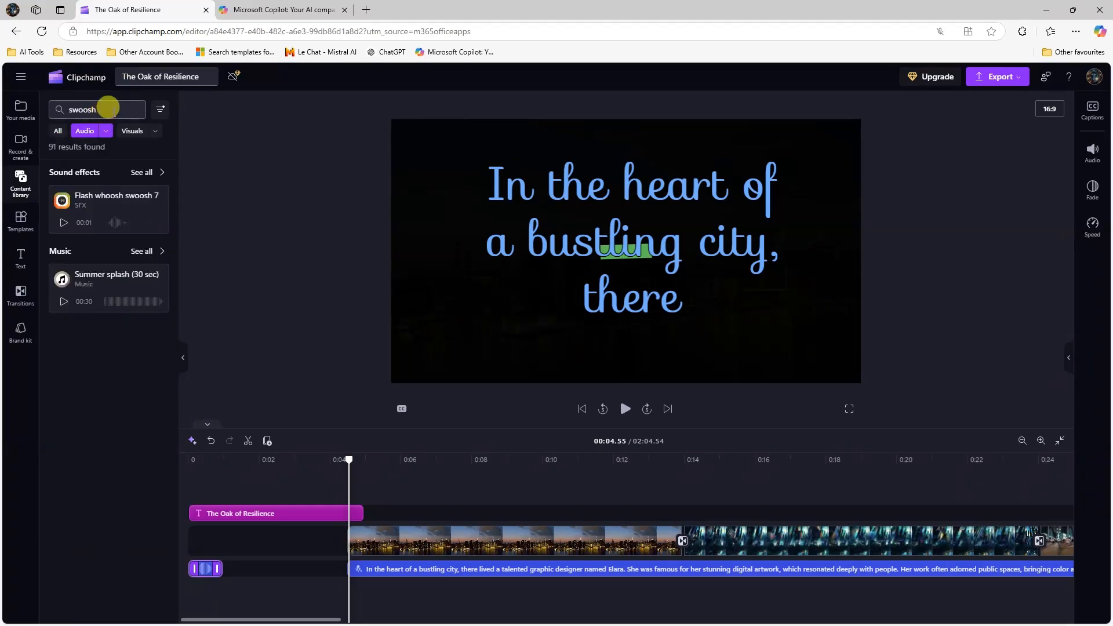
pyautogui.moveTo(108, 108); pyautogui.dragTo(47, 120)
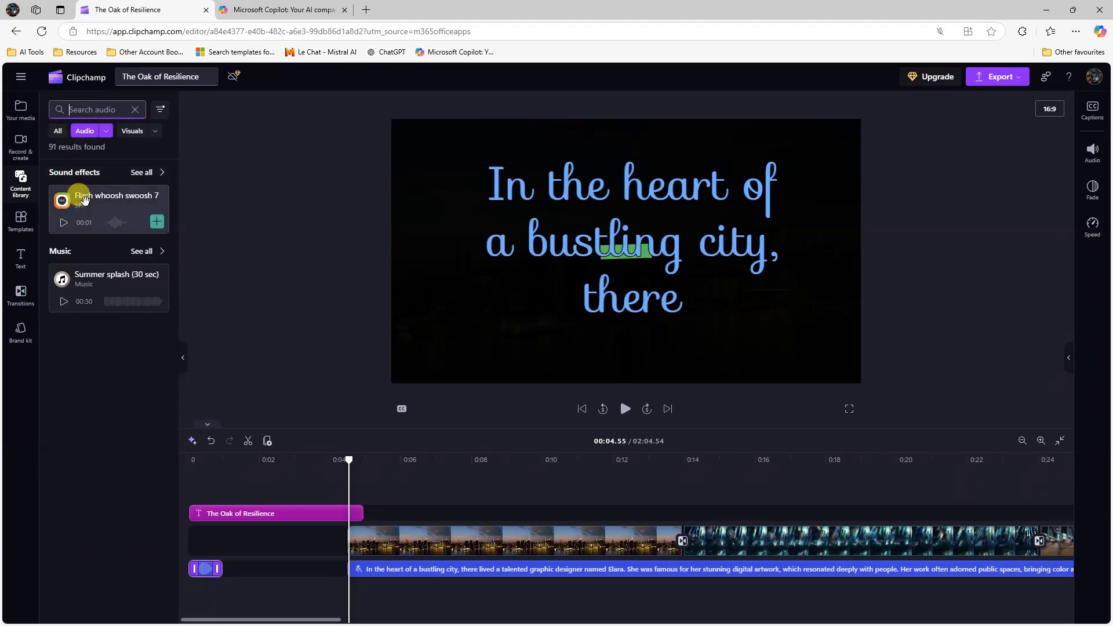
pyautogui.press('BackSpace')
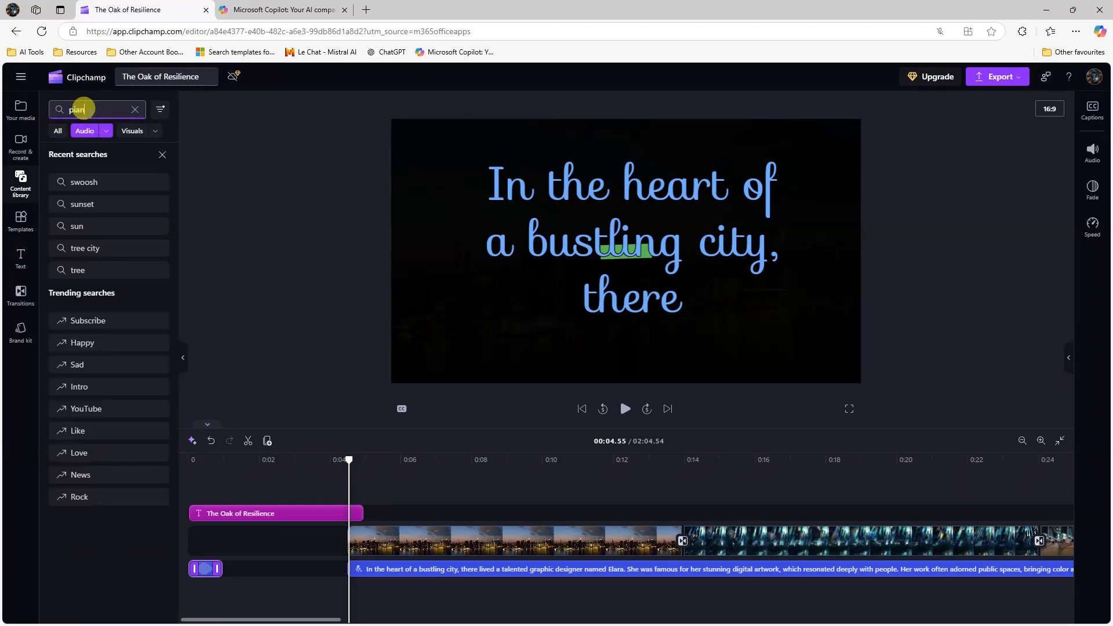
pyautogui.press('Return')
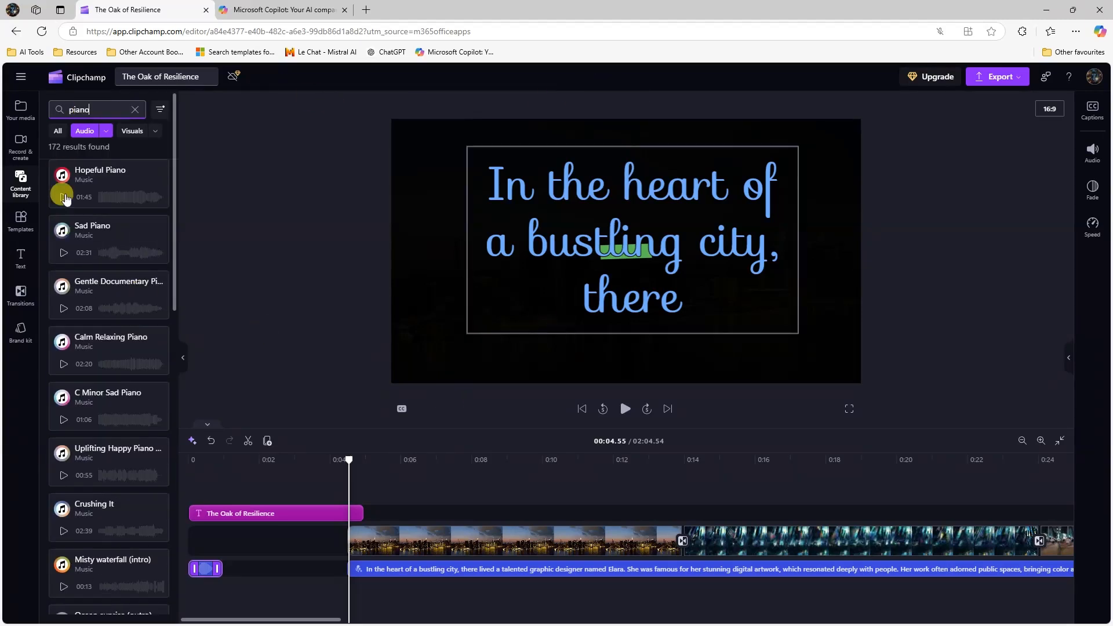
# Step: Preview Hopeful Piano and the Gentle Documentary piano track, and add the Gentle Documentary one to the timeline
pyautogui.click(64, 198)
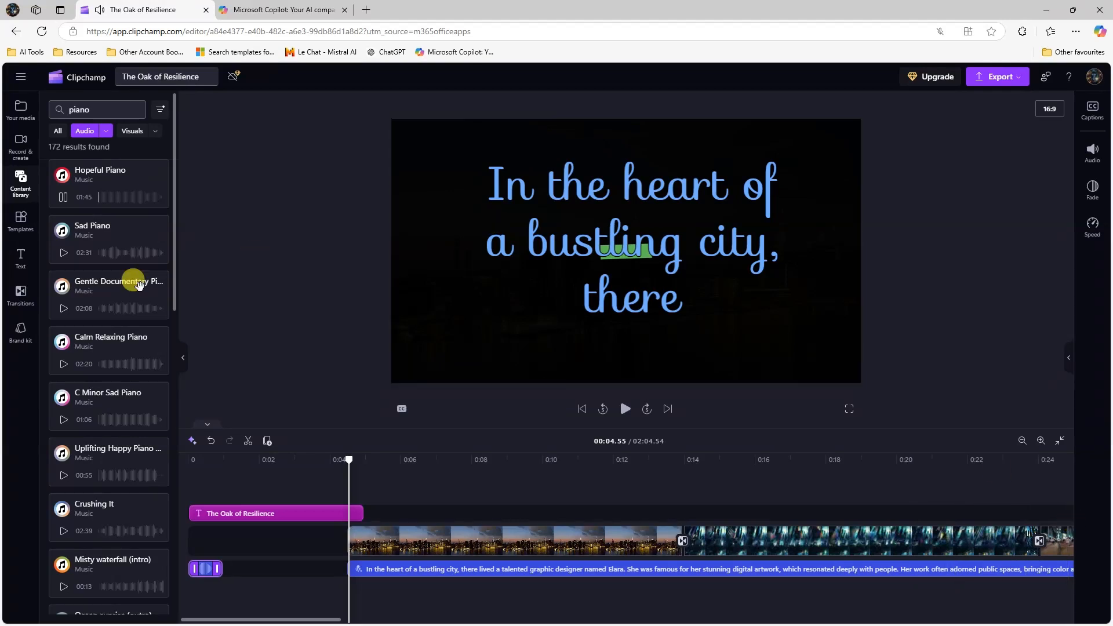
pyautogui.click(64, 311)
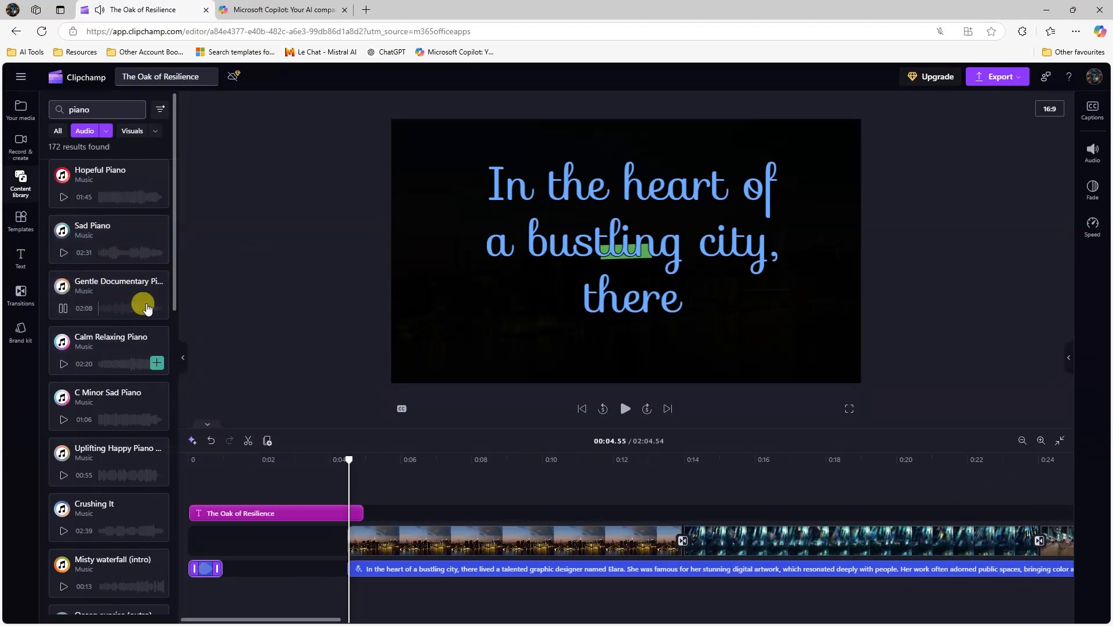
pyautogui.click(326, 507)
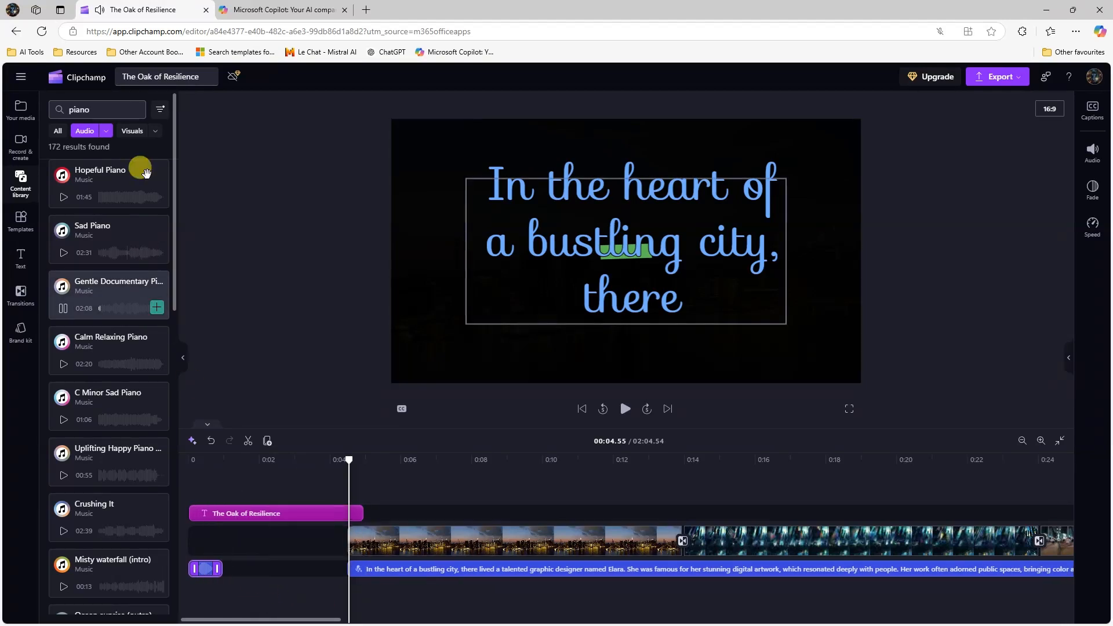
pyautogui.click(158, 309)
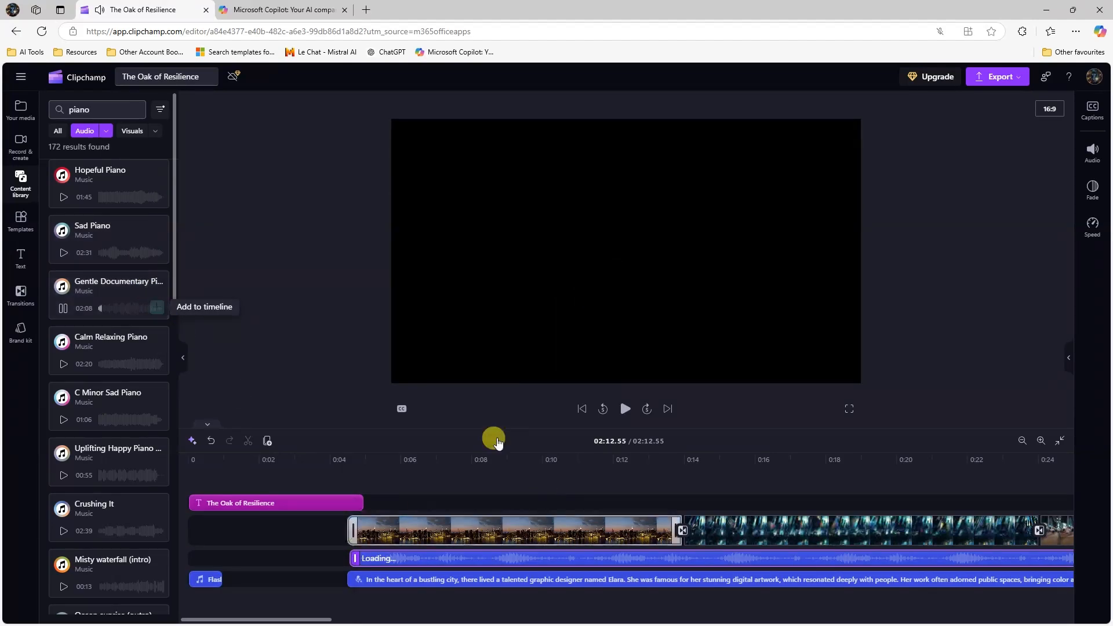
# Step: Move the piano music to the timeline's start on the track below the narration and trim its end to the video's end
pyautogui.click(1024, 441)
pyautogui.click(1024, 442)
pyautogui.click(1023, 441)
pyautogui.click(1023, 441)
pyautogui.click(1024, 441)
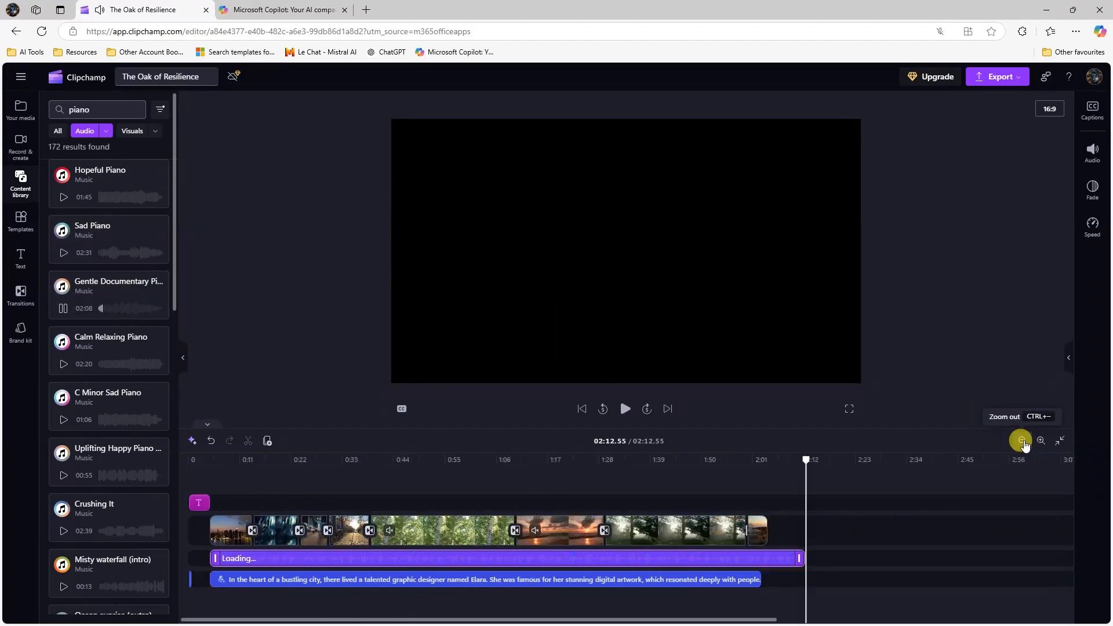
pyautogui.click(1023, 442)
pyautogui.moveTo(240, 558); pyautogui.dragTo(219, 597)
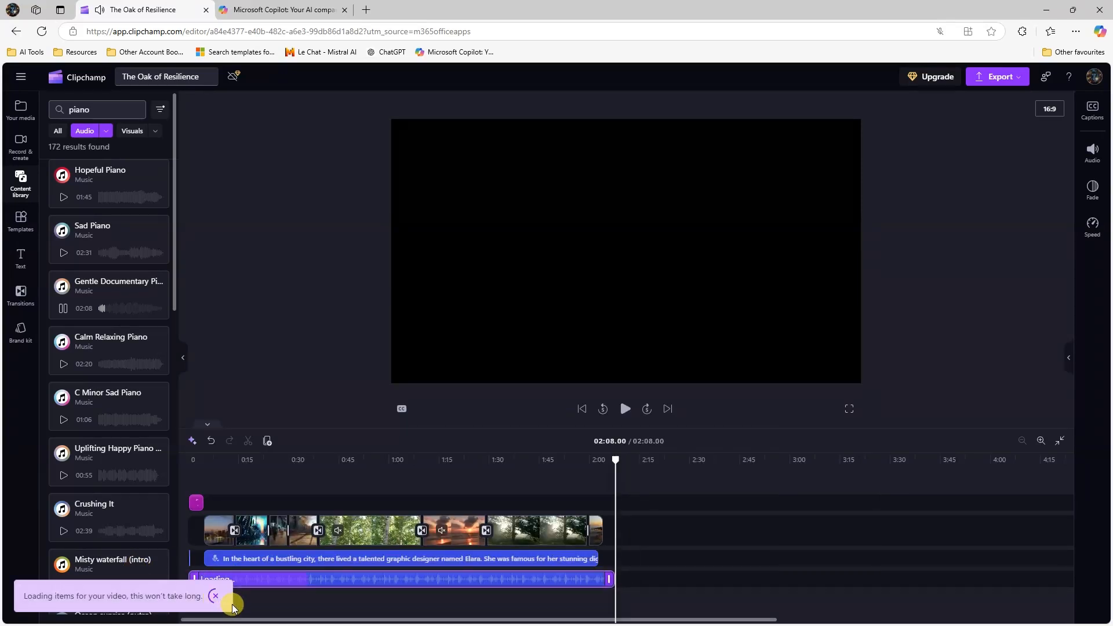
pyautogui.moveTo(307, 581); pyautogui.dragTo(289, 576)
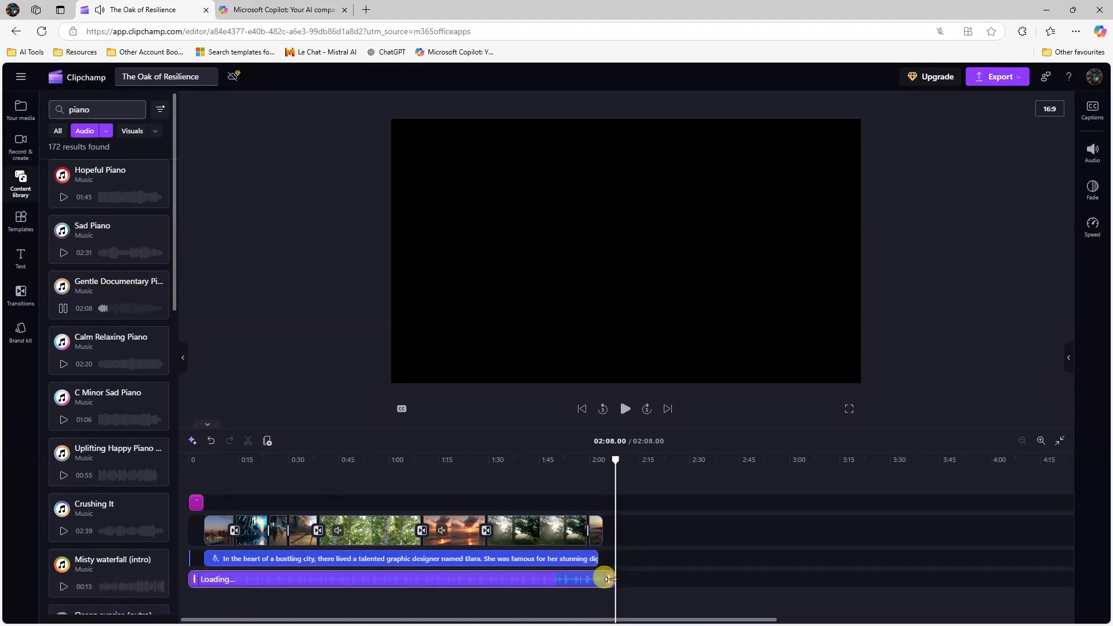
pyautogui.moveTo(609, 579); pyautogui.dragTo(599, 580)
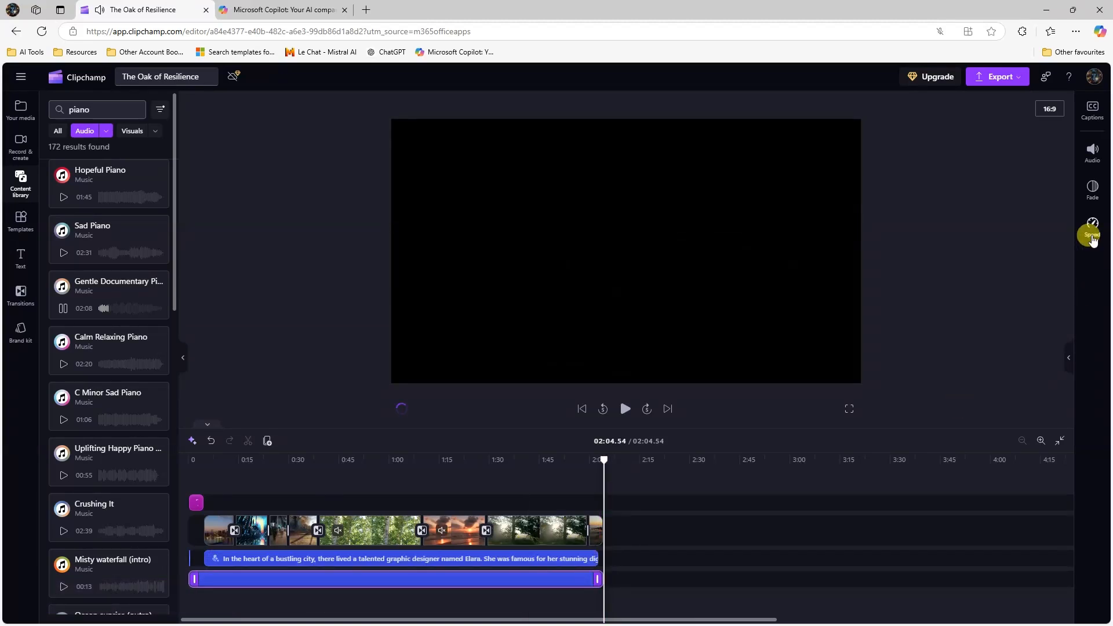
# Step: Set the fade in and fade out of the Gentle Documentary Piano music to 1 second each
pyautogui.click(1093, 187)
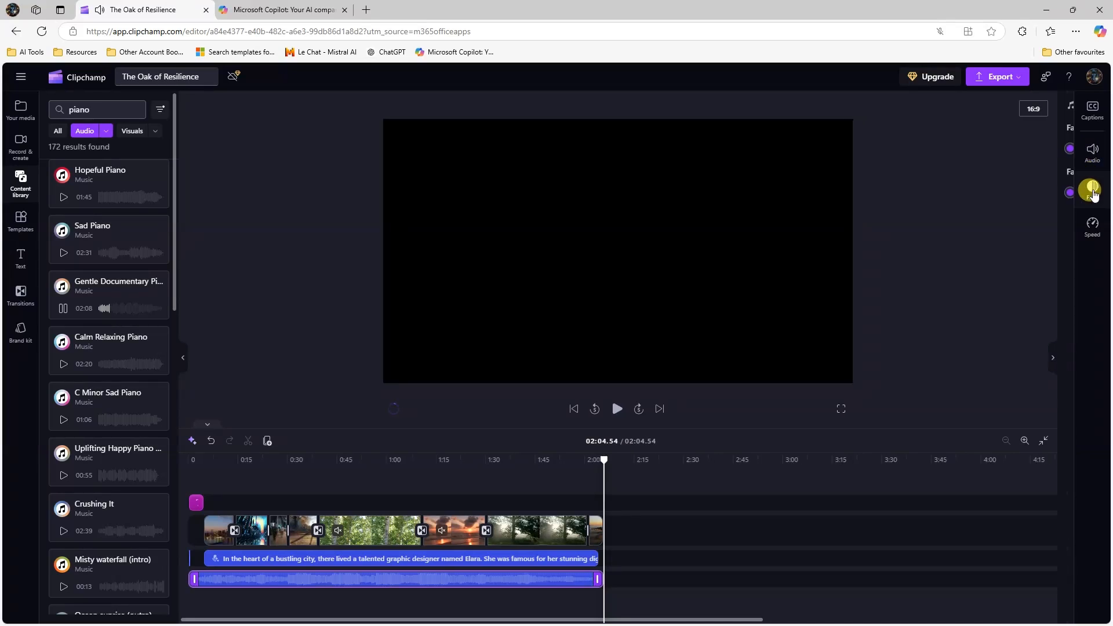
pyautogui.click(1003, 155)
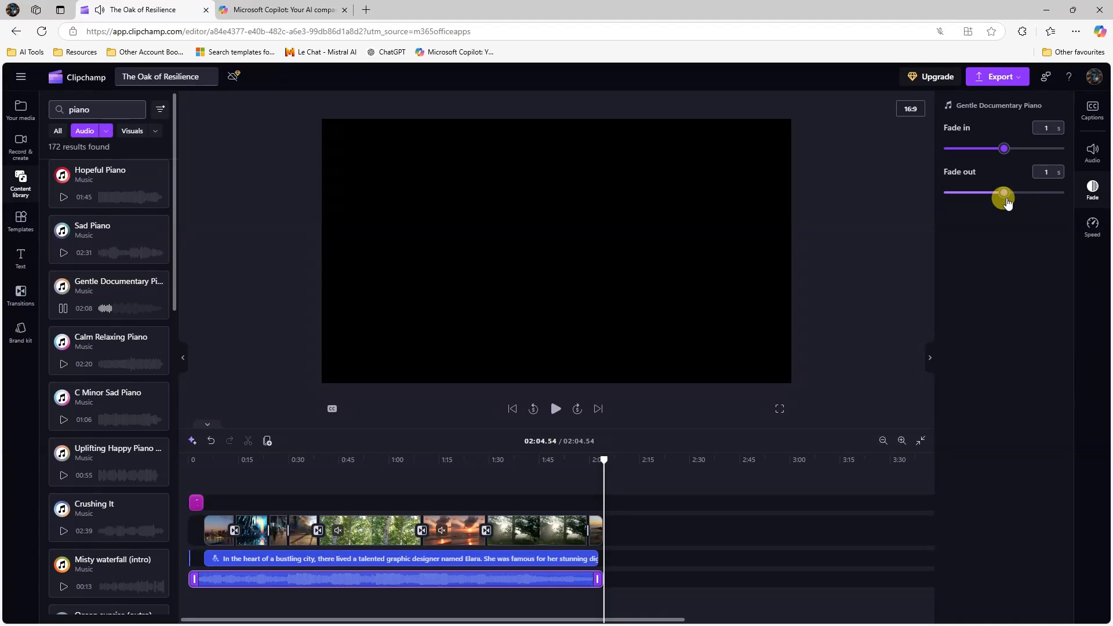
pyautogui.click(930, 358)
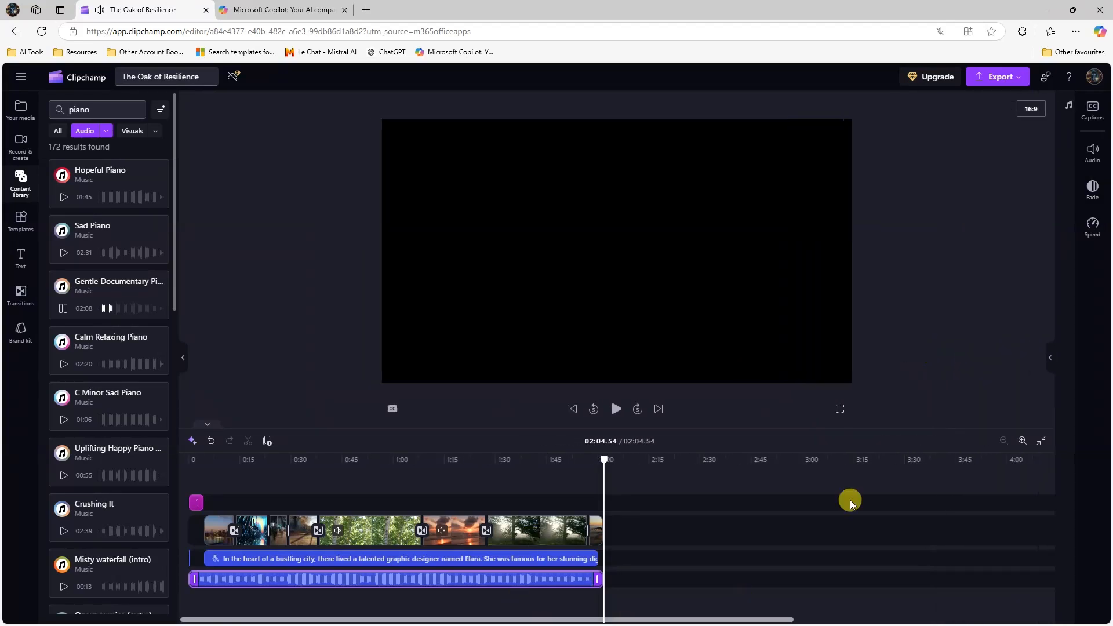
# Step: Stop the library track's preview, return the playhead to the start, and lower the piano music's volume to 15%
pyautogui.click(572, 408)
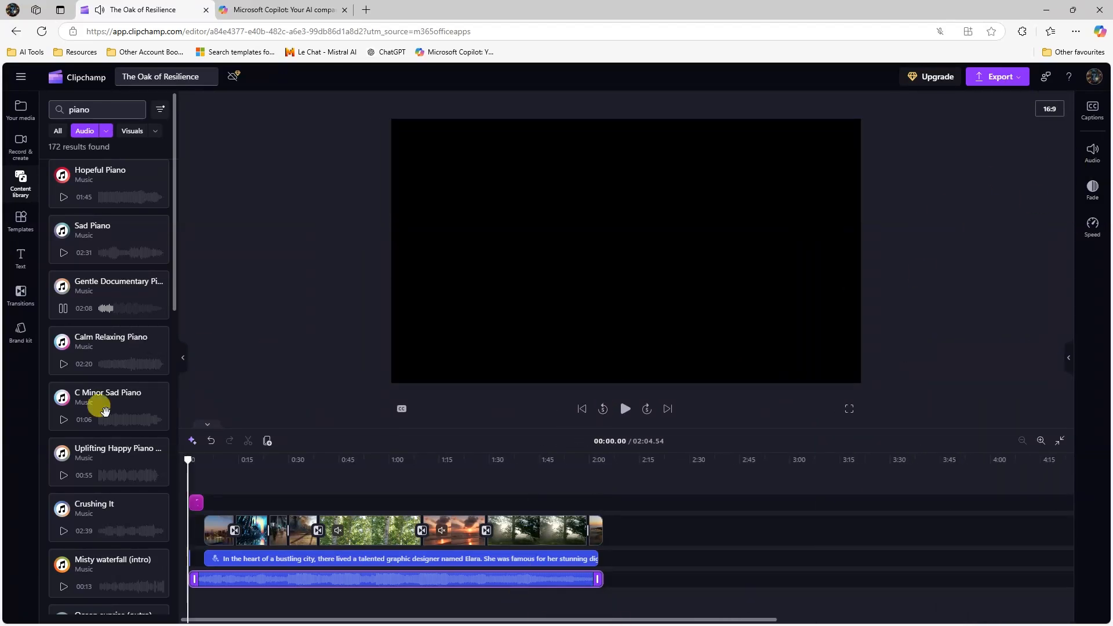
pyautogui.click(63, 307)
pyautogui.click(182, 358)
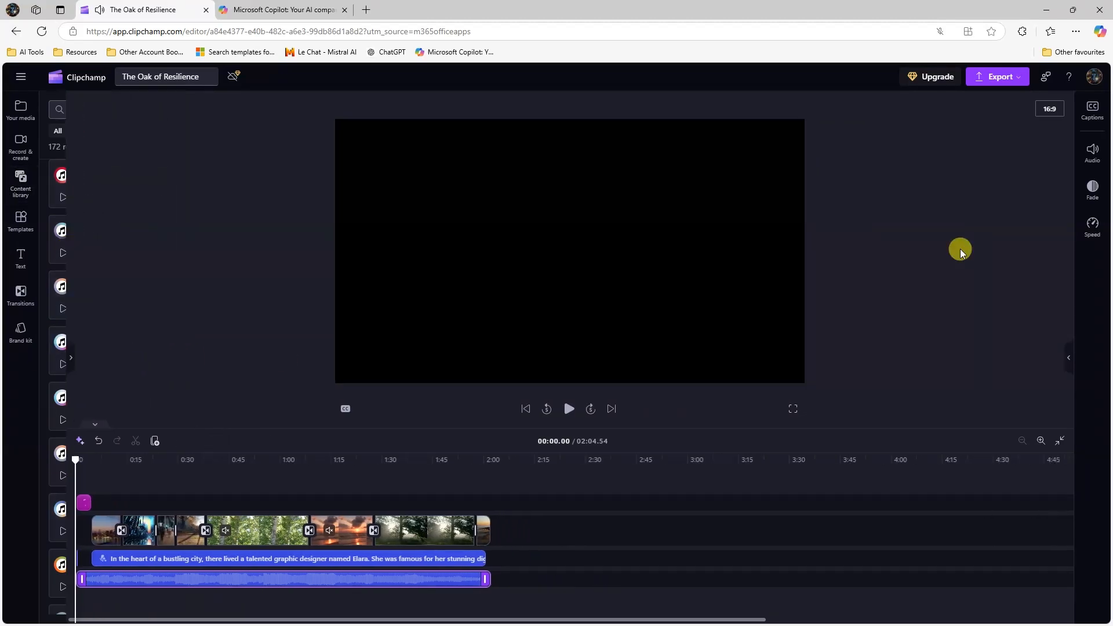
pyautogui.click(1092, 152)
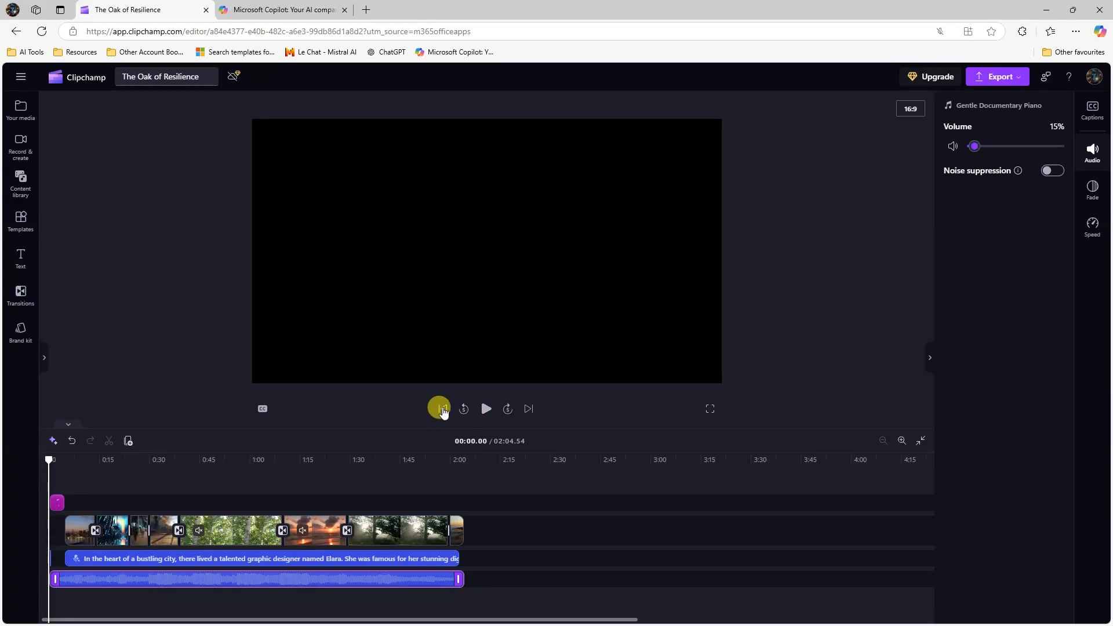
# Step: Play the video with the piano music and raise the narration clip's volume to 174%
pyautogui.click(490, 414)
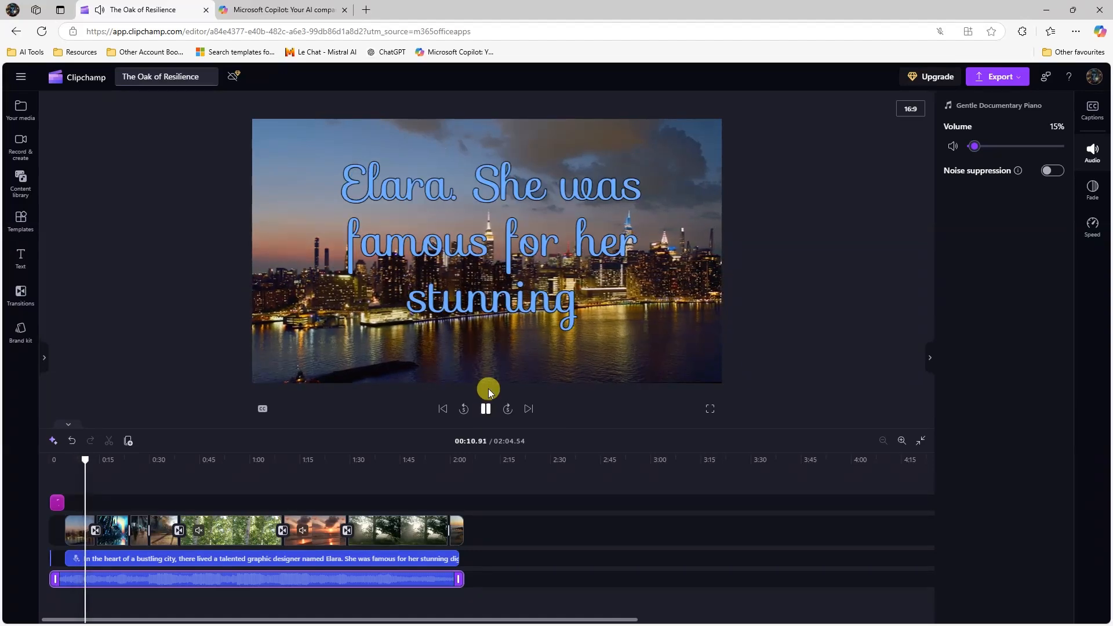
pyautogui.click(343, 559)
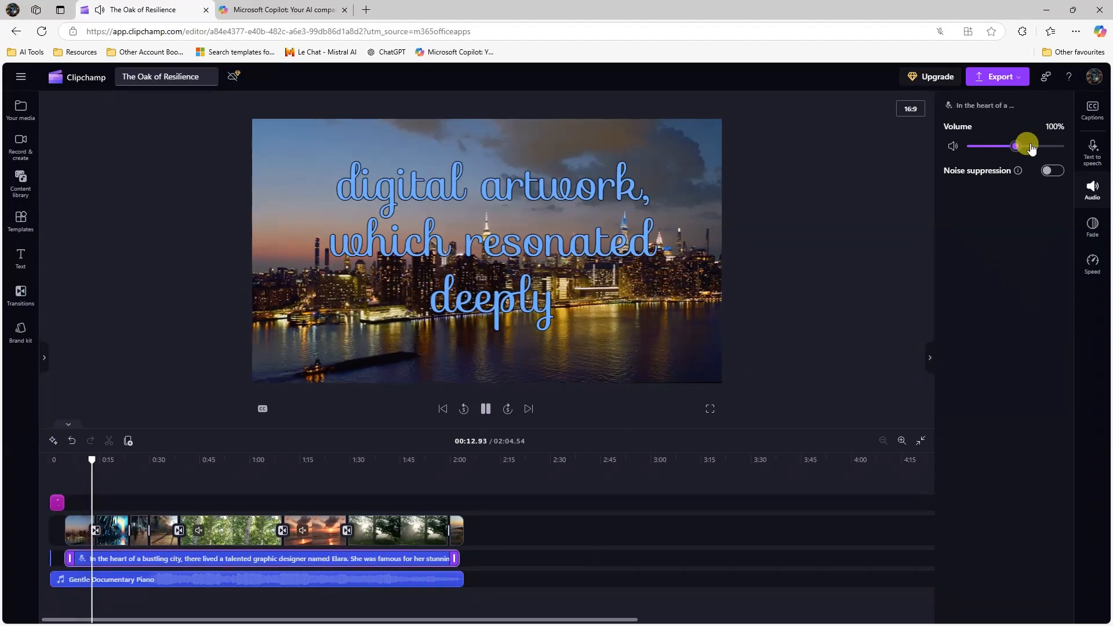
pyautogui.moveTo(1031, 148); pyautogui.dragTo(1050, 151)
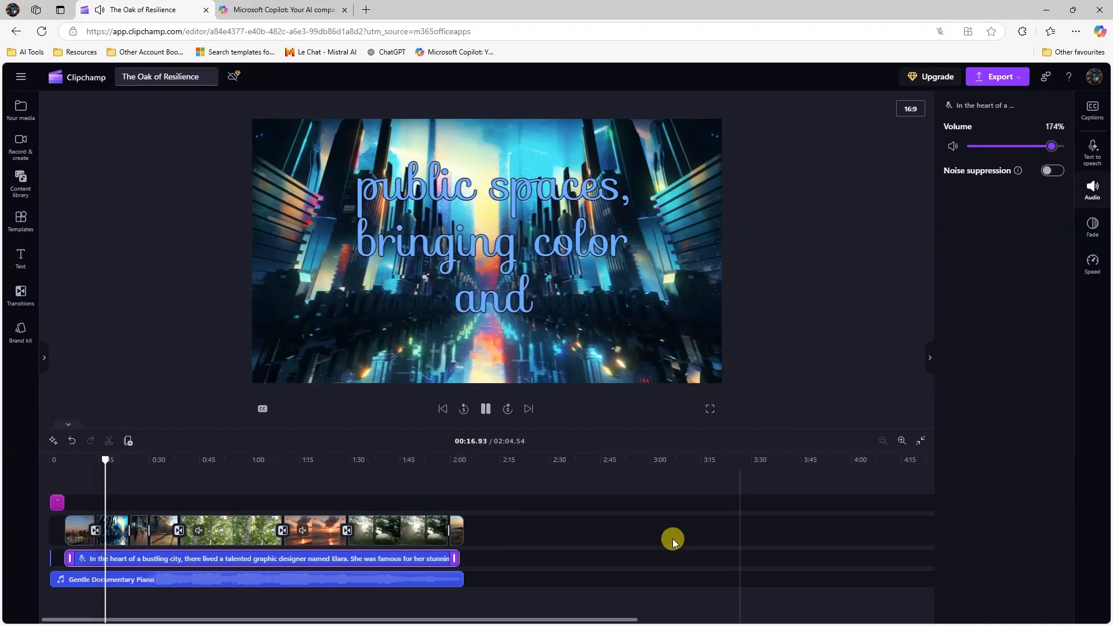
pyautogui.click(930, 358)
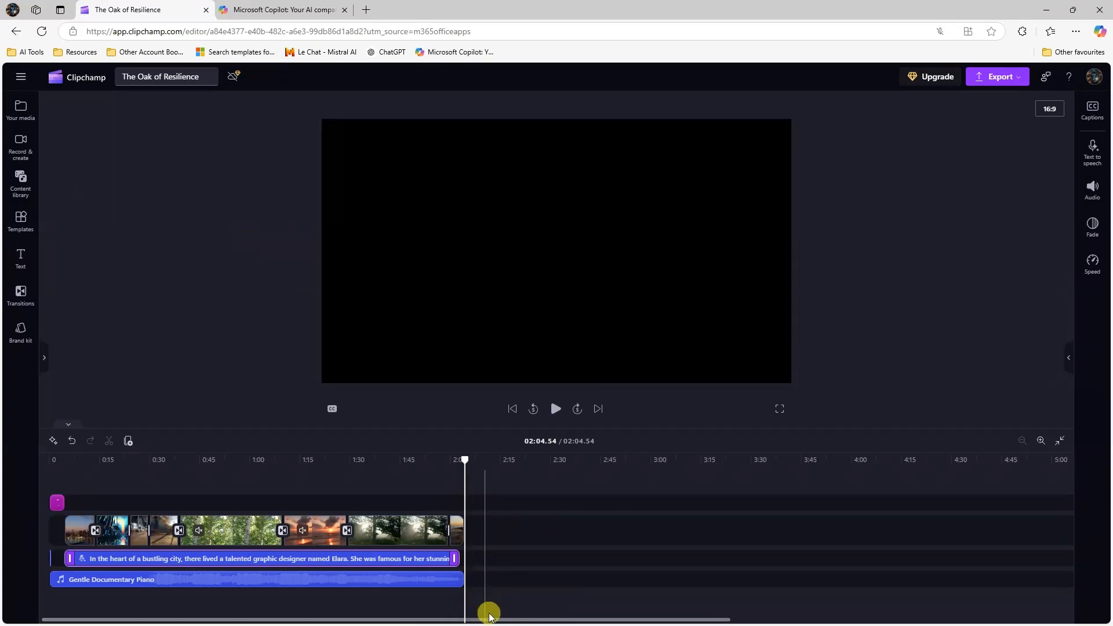
# Step: Replay the video's opening from the start to check the sound balance, and pause it during the city skyline scene
pyautogui.click(404, 580)
pyautogui.click(155, 499)
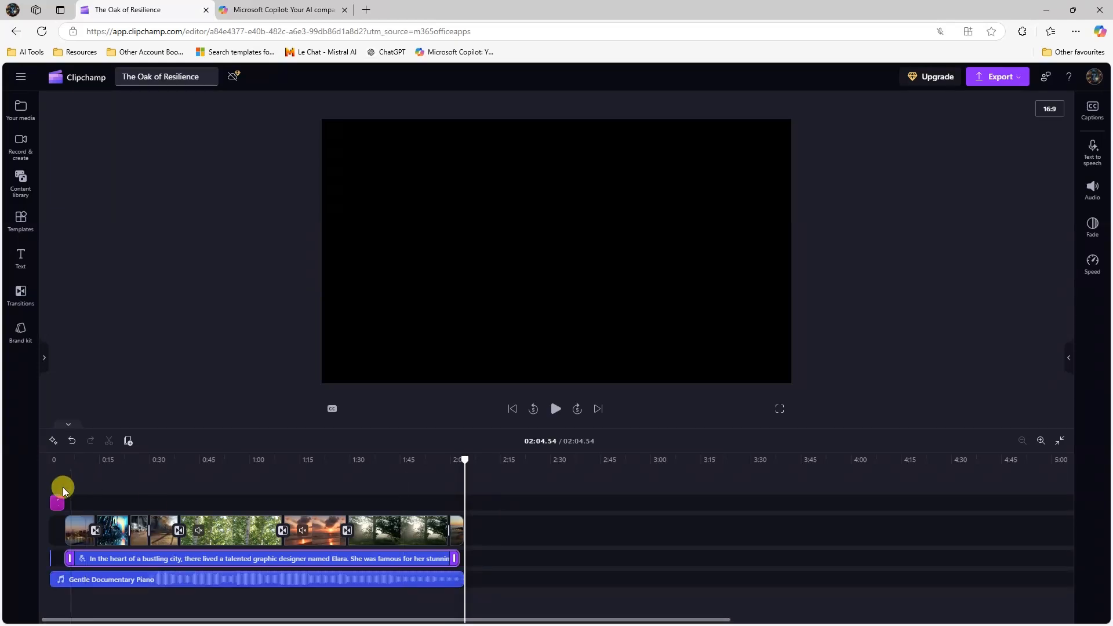
pyautogui.click(511, 409)
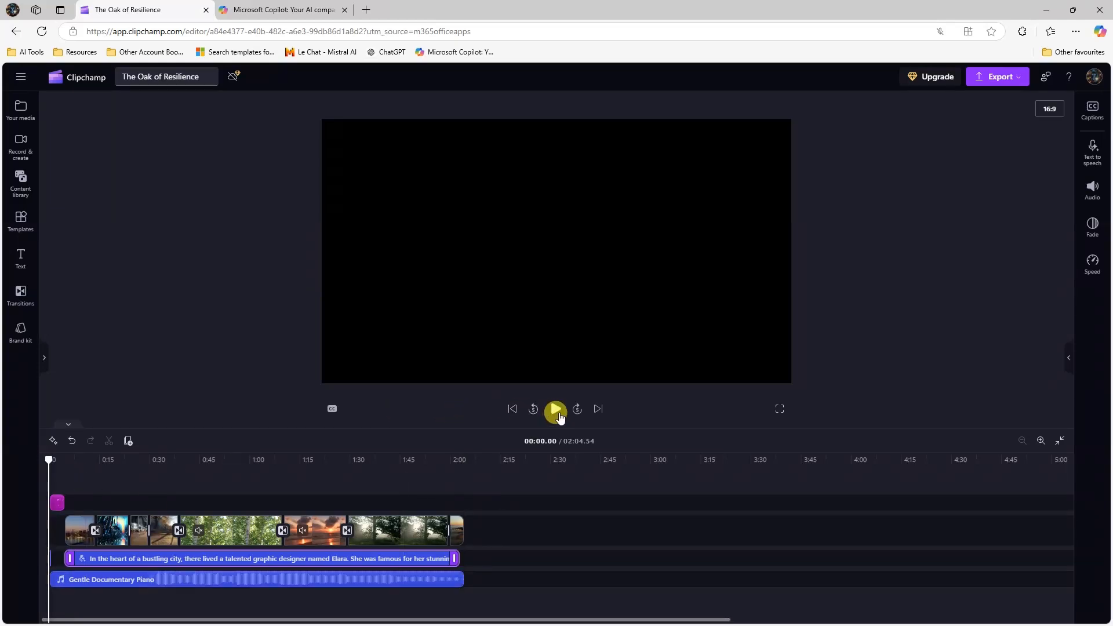
pyautogui.click(556, 408)
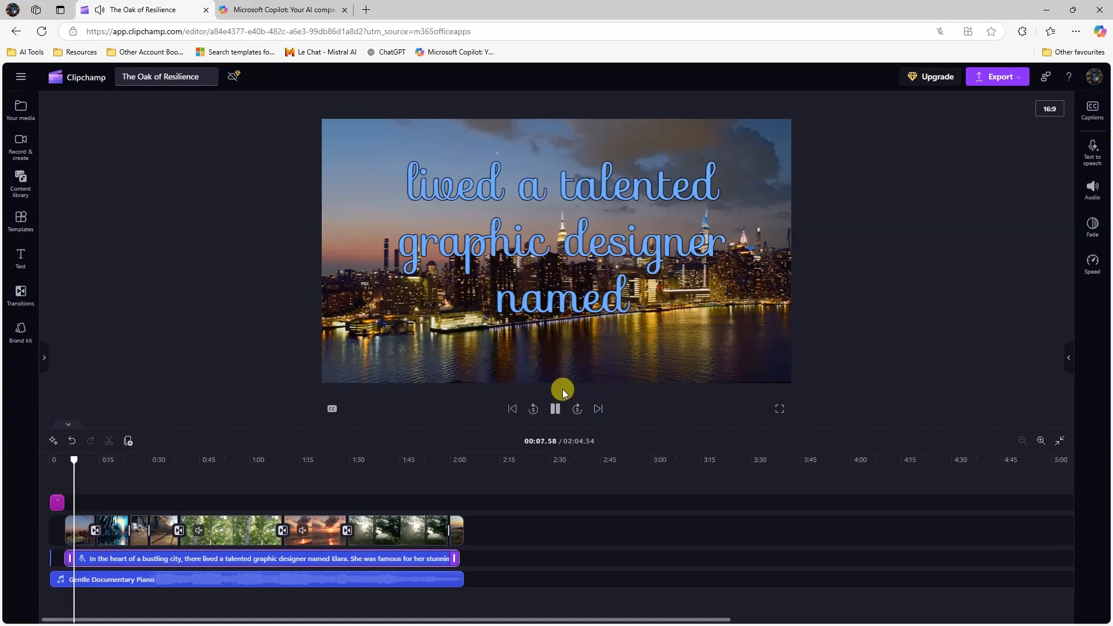
pyautogui.click(555, 410)
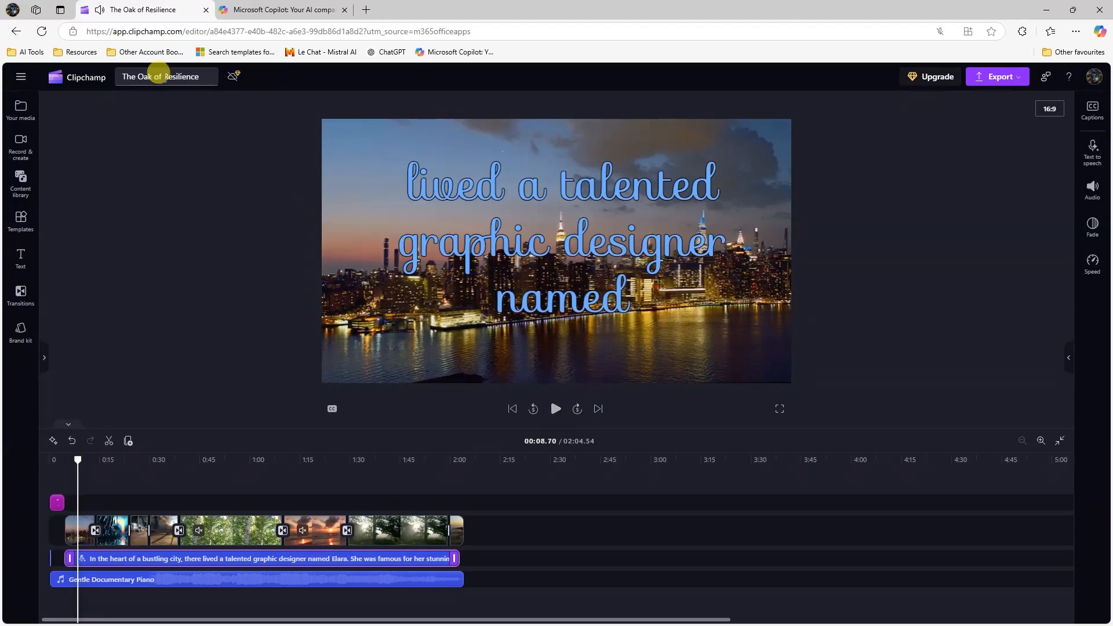
# Step: Switch to the Copilot chat to review the suggested story title, and return to Clipchamp to compare it with the project name
pyautogui.click(270, 7)
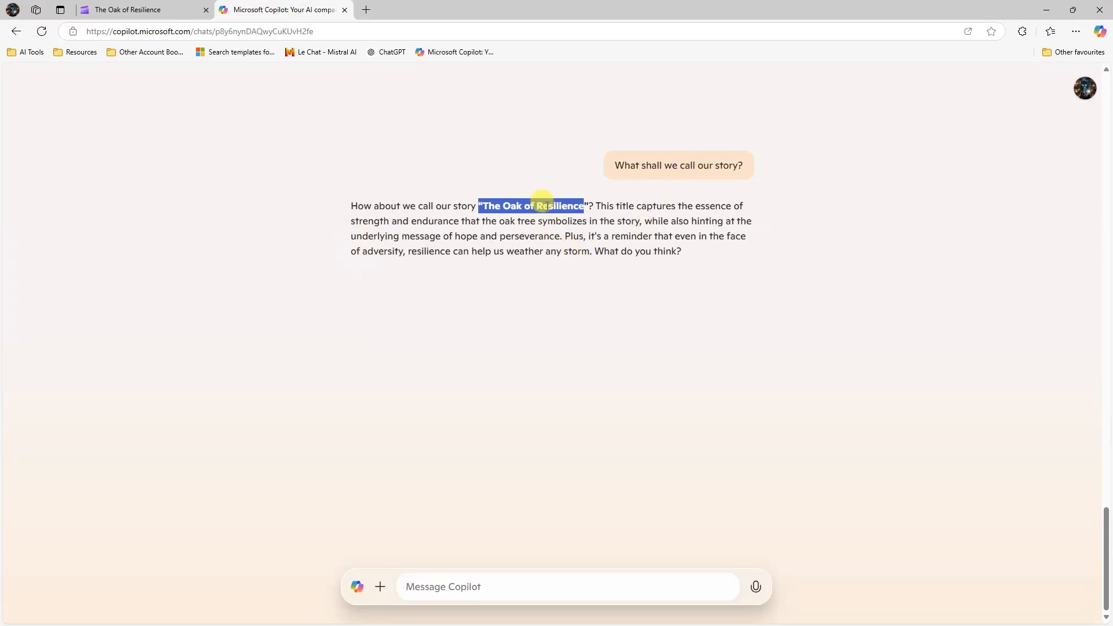
pyautogui.click(518, 216)
pyautogui.moveTo(485, 207); pyautogui.dragTo(550, 203)
pyautogui.click(142, 10)
pyautogui.moveTo(191, 77); pyautogui.dragTo(112, 81)
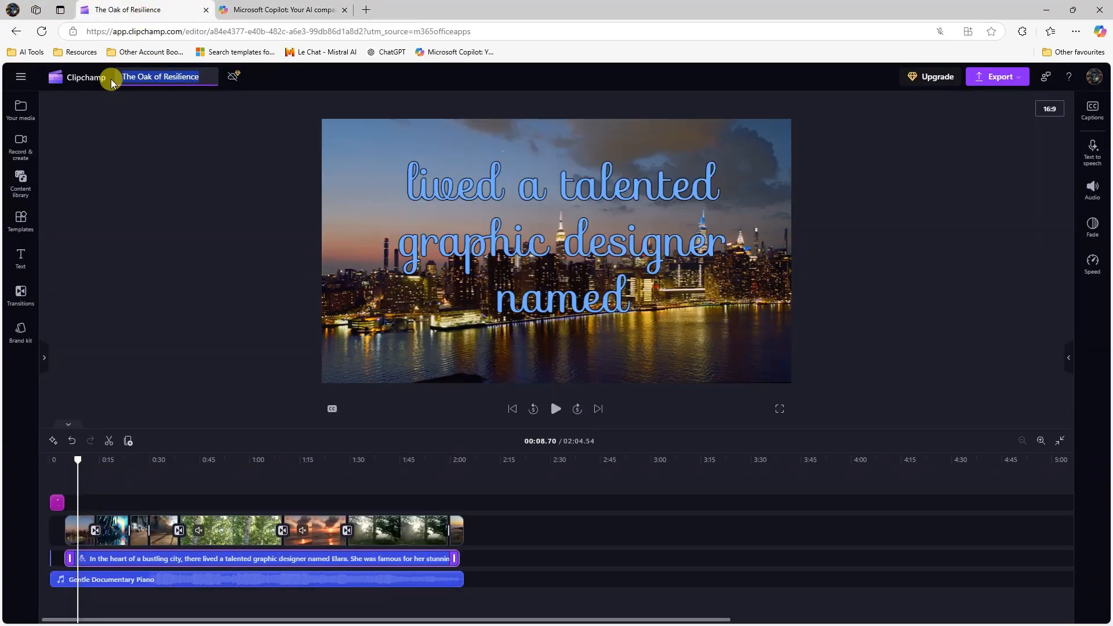
# Step: Select the title clip and play it from the timeline's start, pausing while the full title is displayed
pyautogui.click(57, 503)
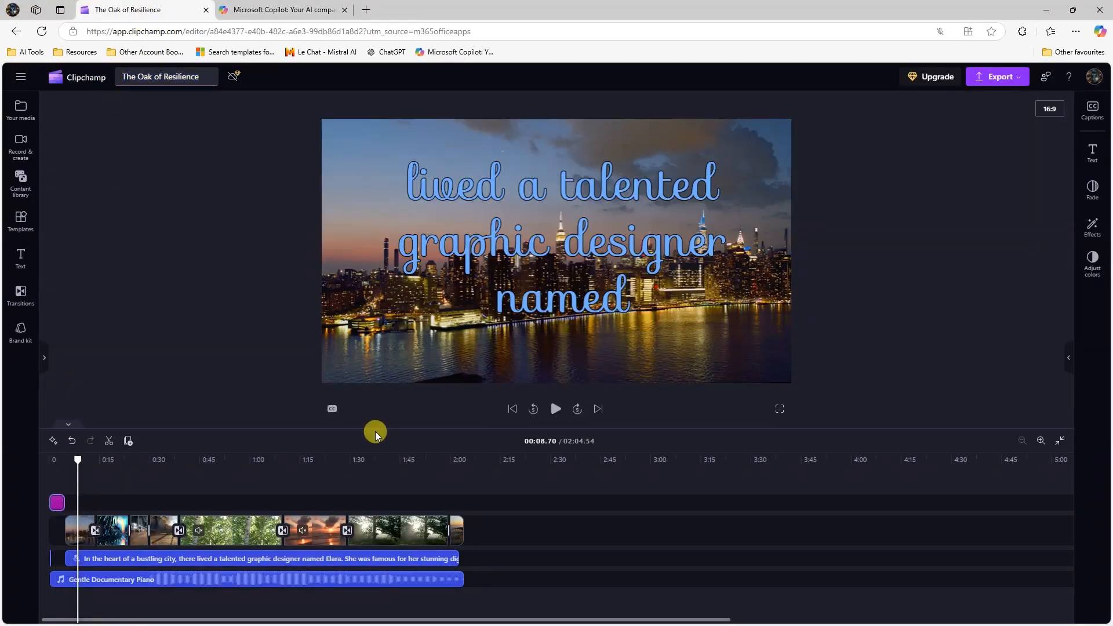
pyautogui.click(512, 409)
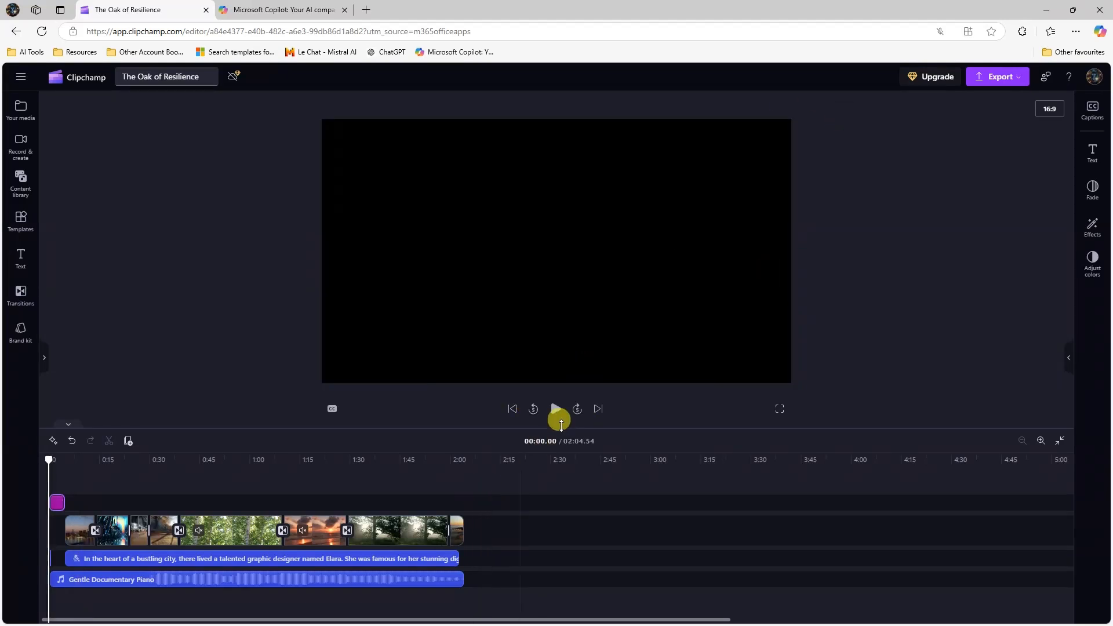
pyautogui.click(555, 409)
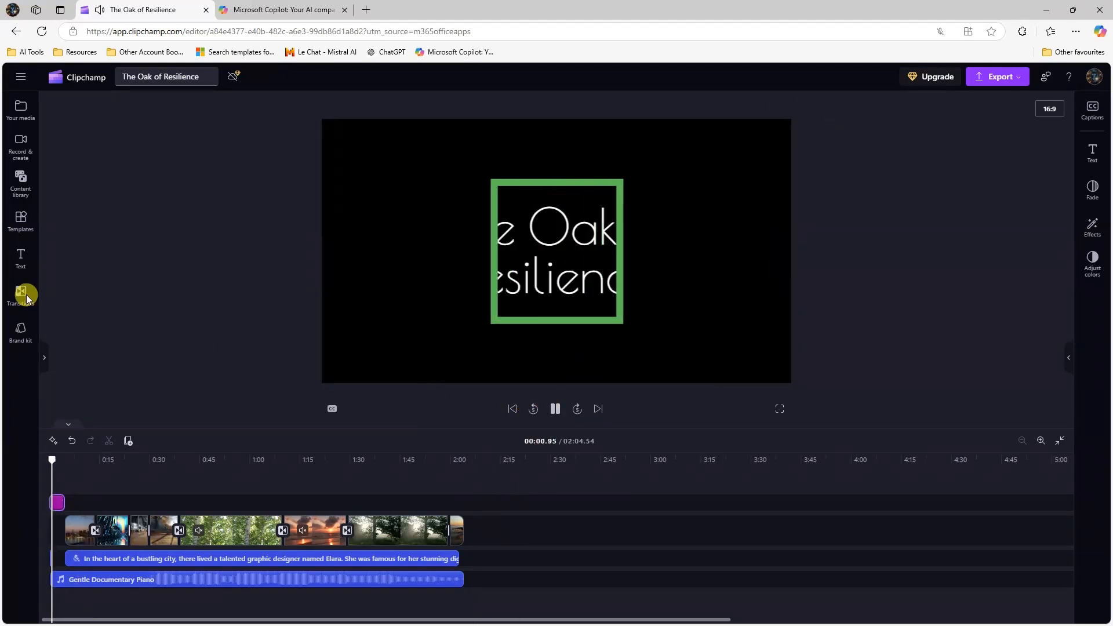
pyautogui.click(555, 408)
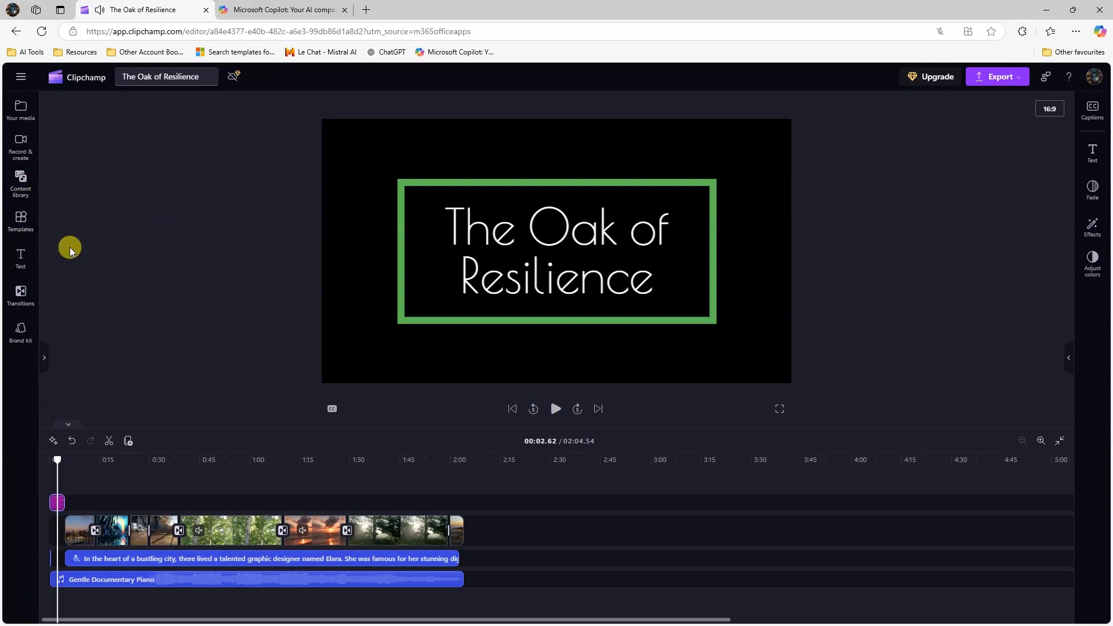
# Step: Review the editor's recording options, imported media, content library, templates, text styles, transitions and brand kit
pyautogui.click(22, 142)
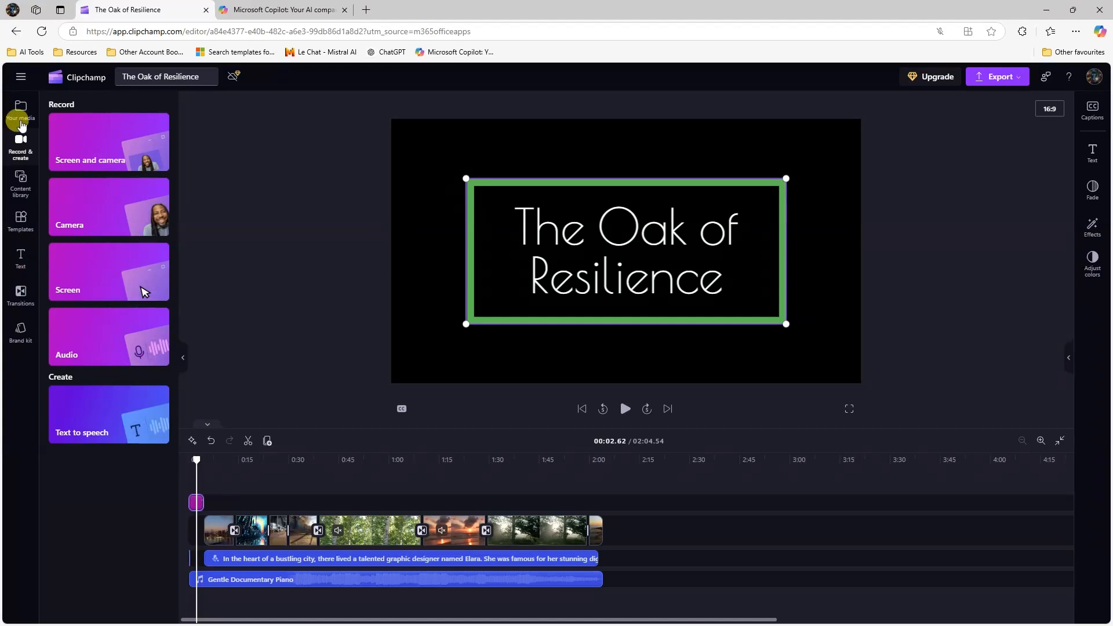
pyautogui.click(24, 115)
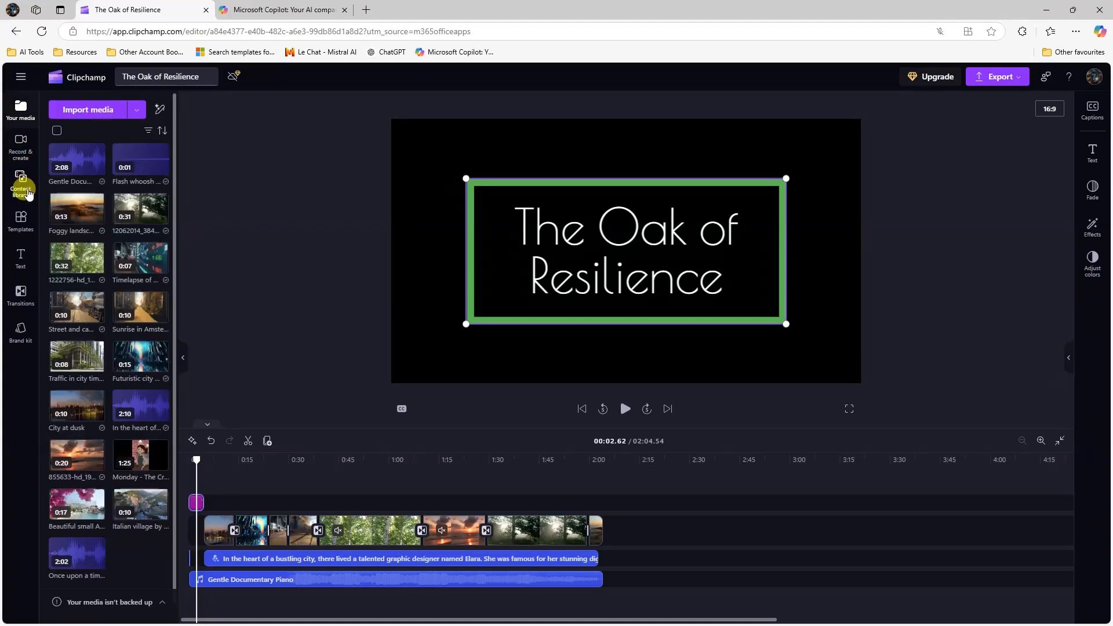
pyautogui.click(22, 186)
pyautogui.click(22, 225)
pyautogui.click(26, 263)
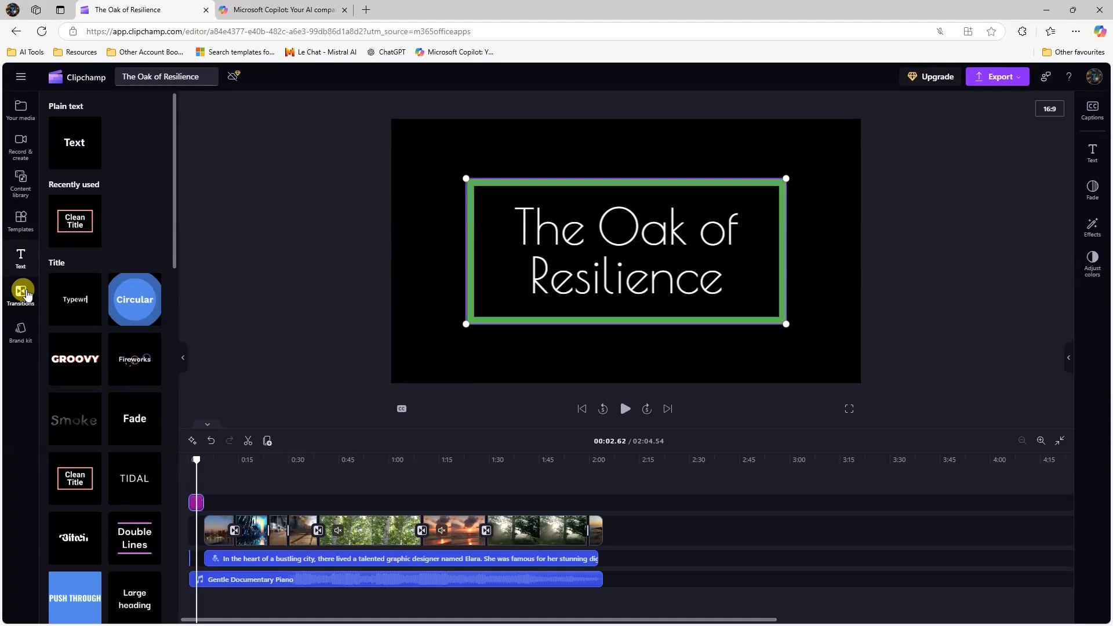
pyautogui.click(23, 293)
pyautogui.click(21, 331)
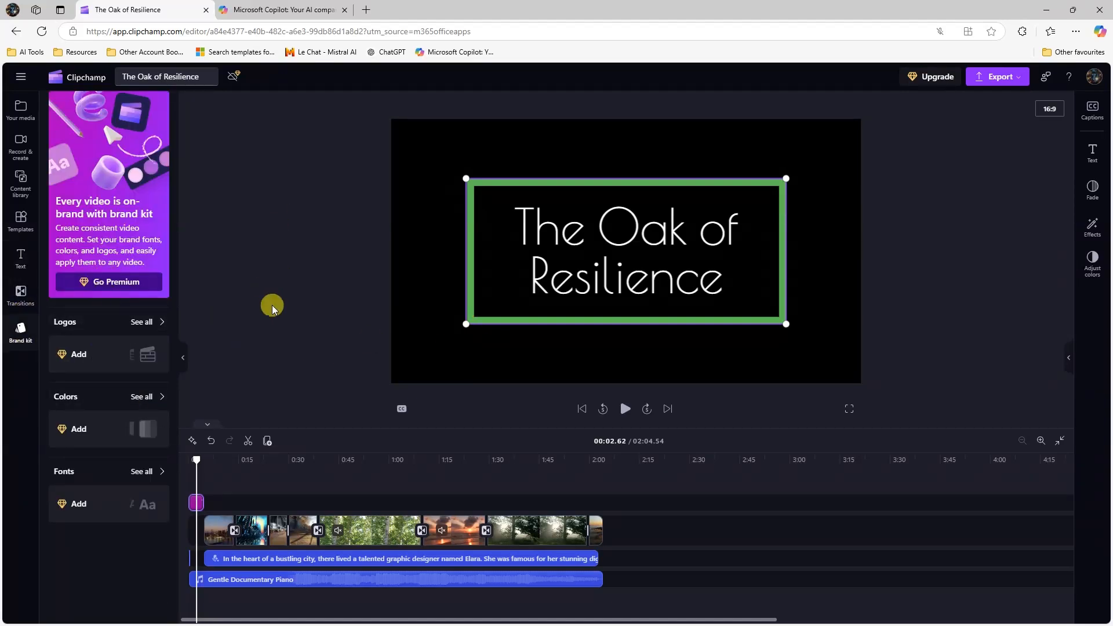
# Step: Export the finished video as an MP4 in 1080p quality
pyautogui.click(1013, 77)
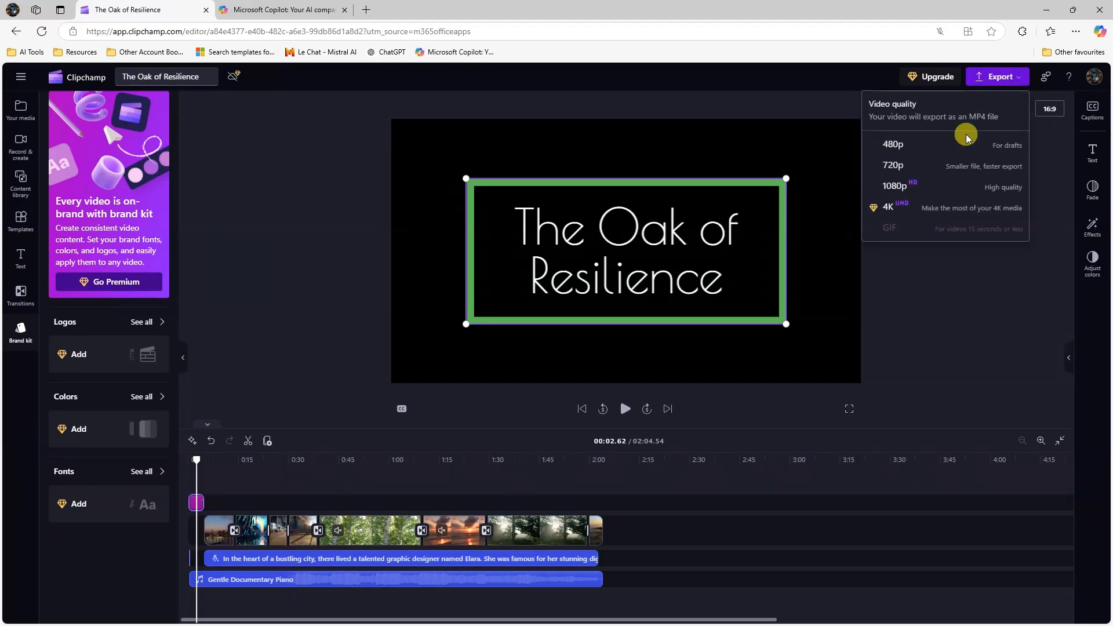
pyautogui.click(902, 186)
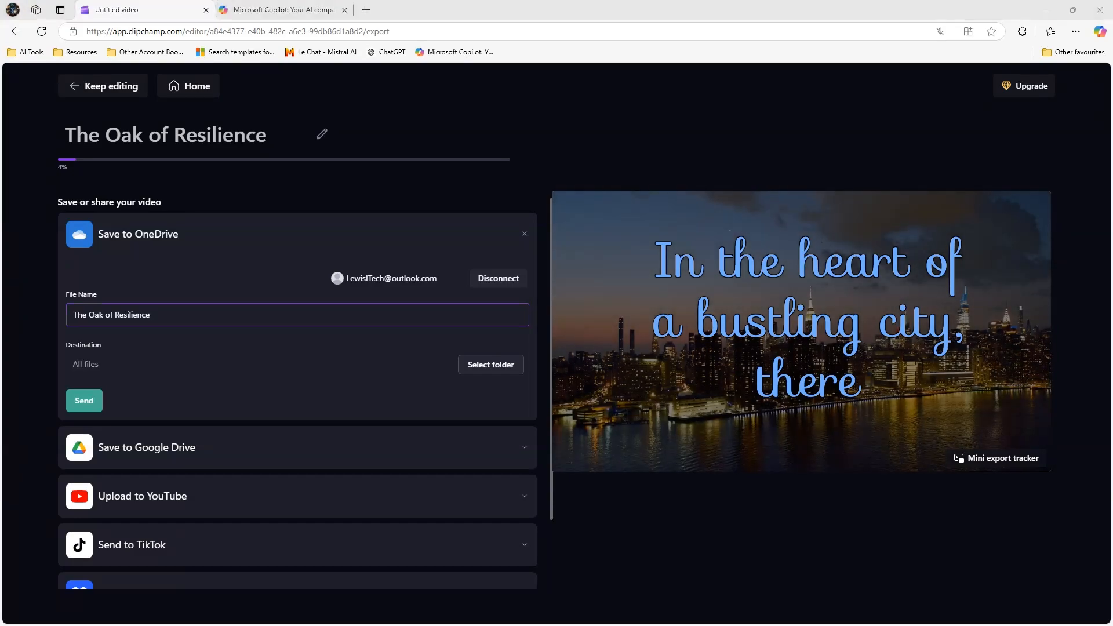
pyautogui.moveTo(0, 168); pyautogui.dragTo(0, 64)
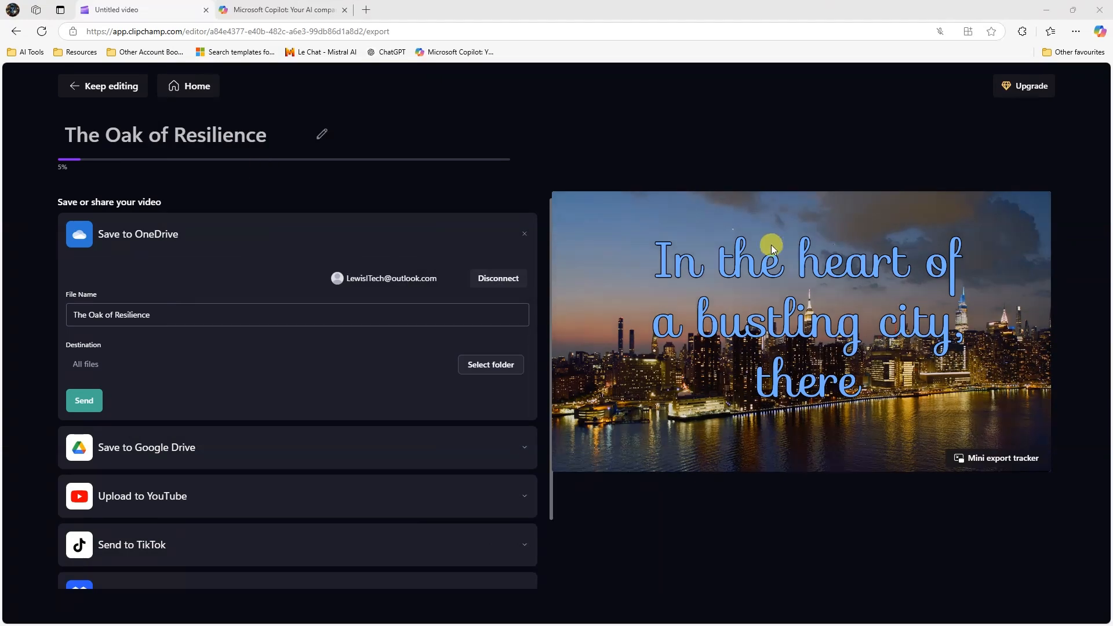